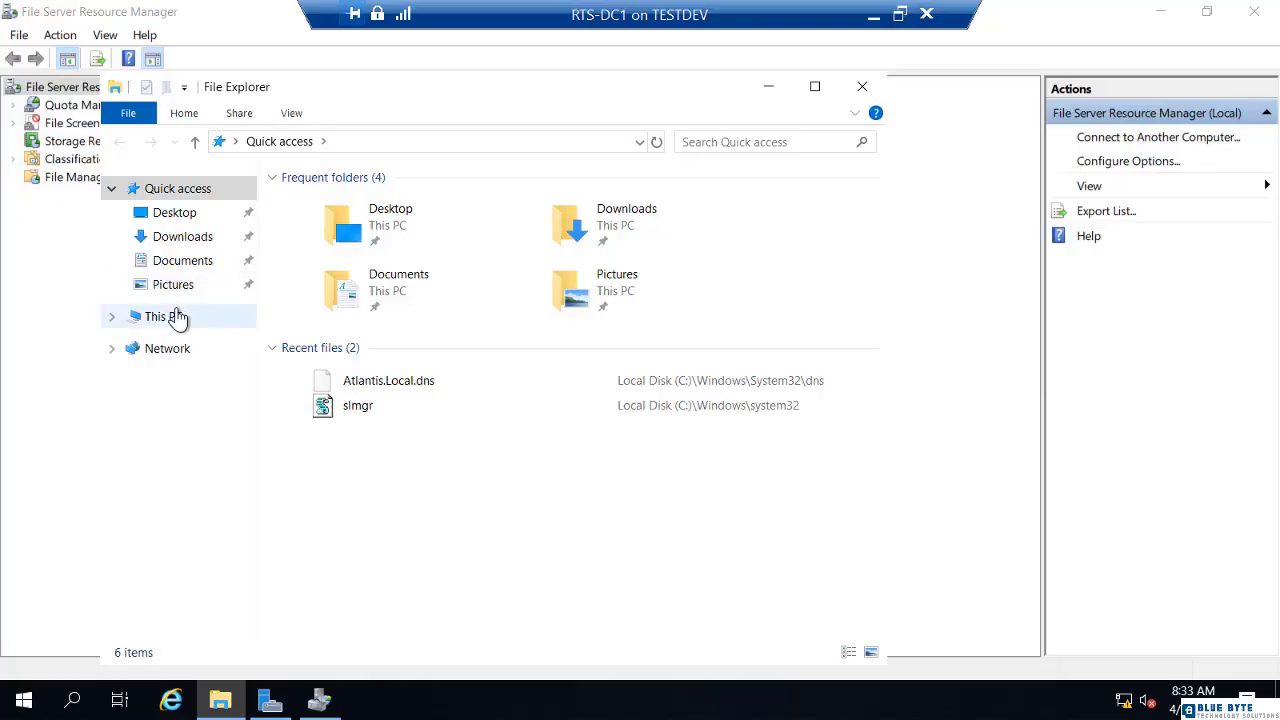
Step: Create a folder named User-Data in the root of Local Disk (C:)
click(175, 316)
double_click(323, 470)
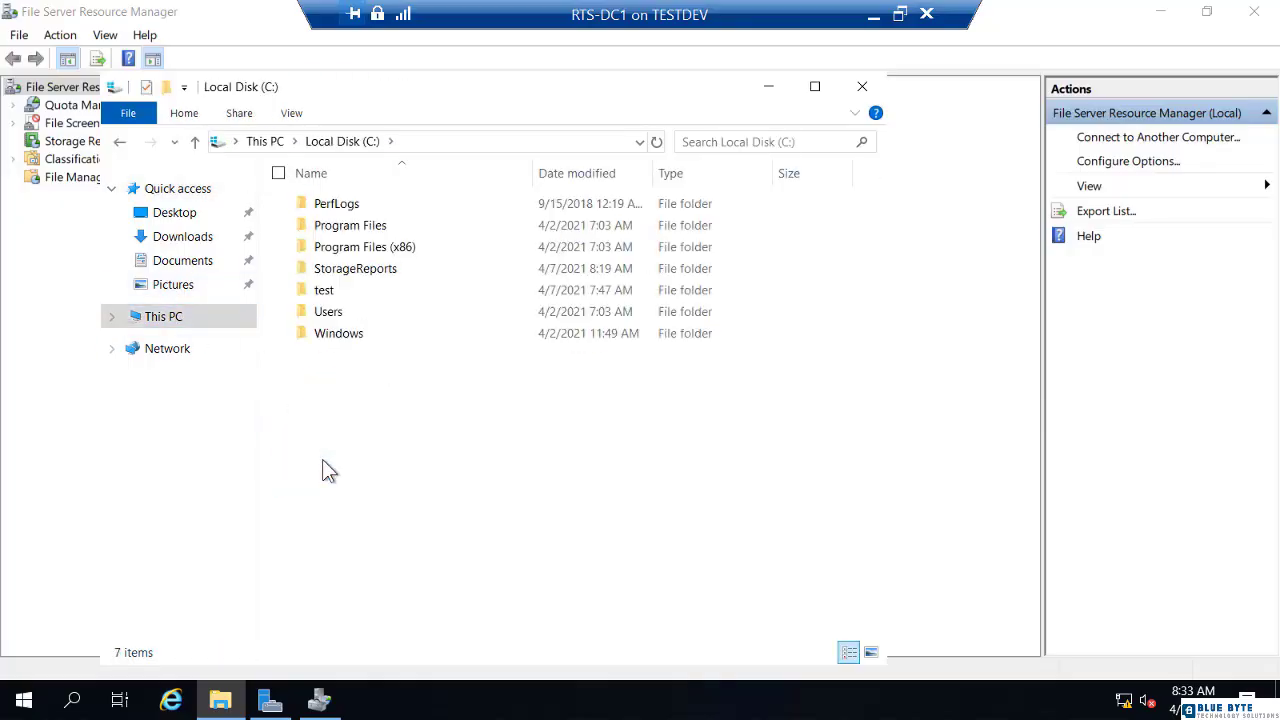
right_click(335, 405)
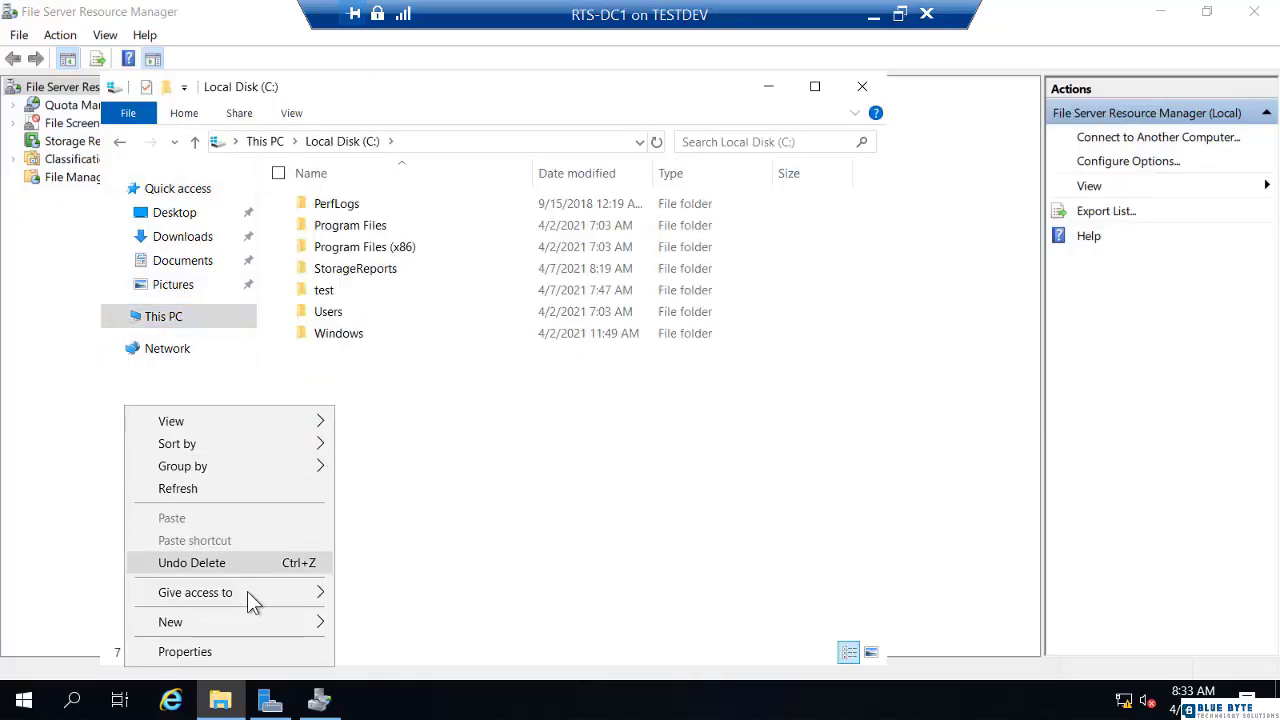
mouse_move(246, 627)
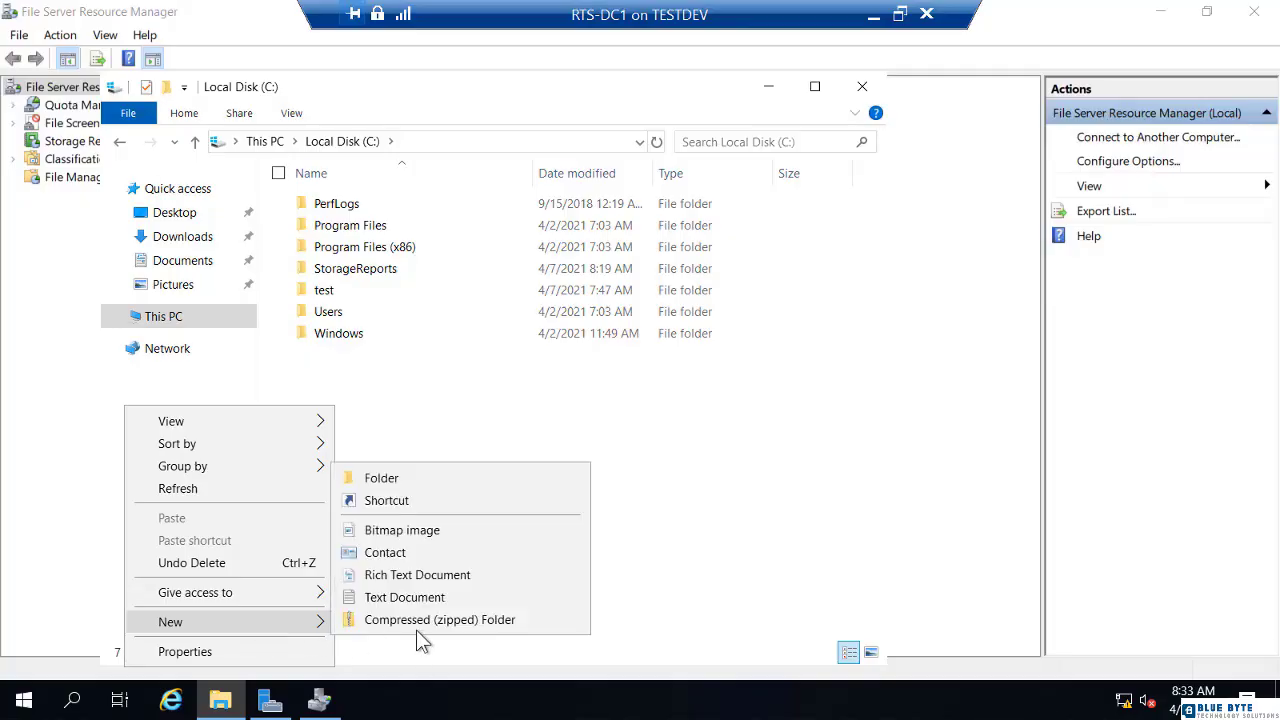
click(392, 474)
text(User-Dat)
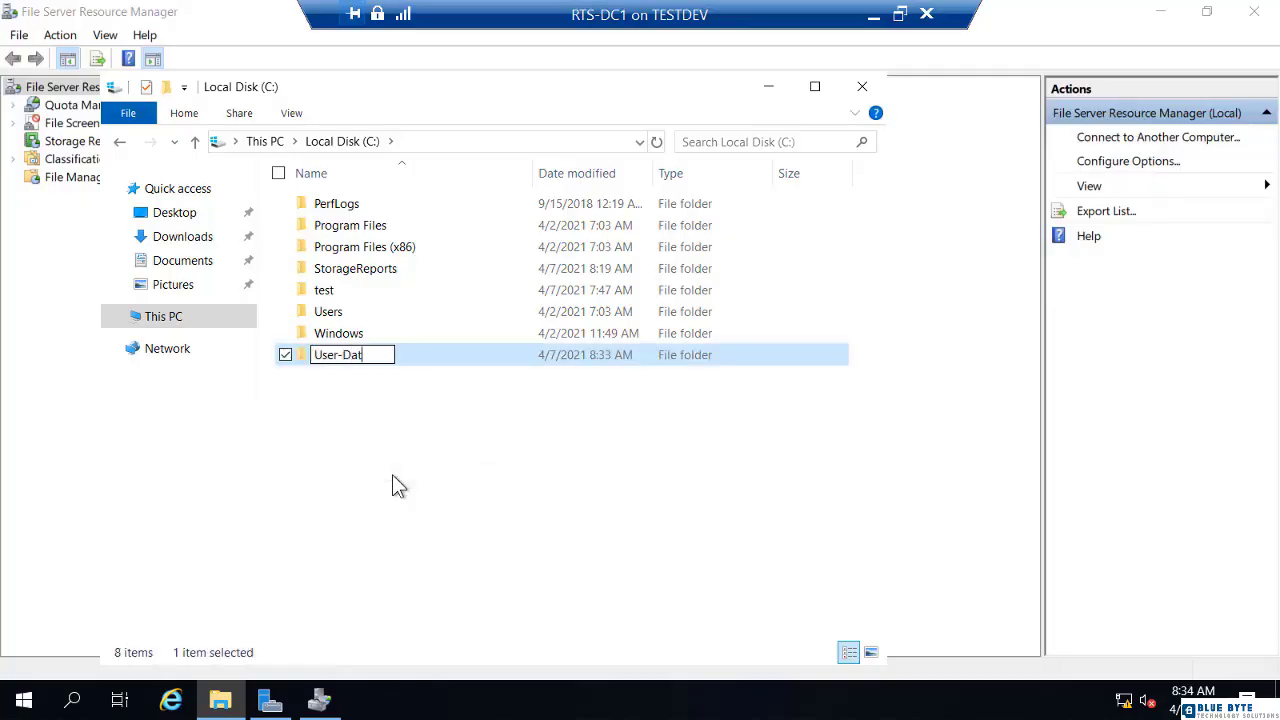
text(a)
key(Return)
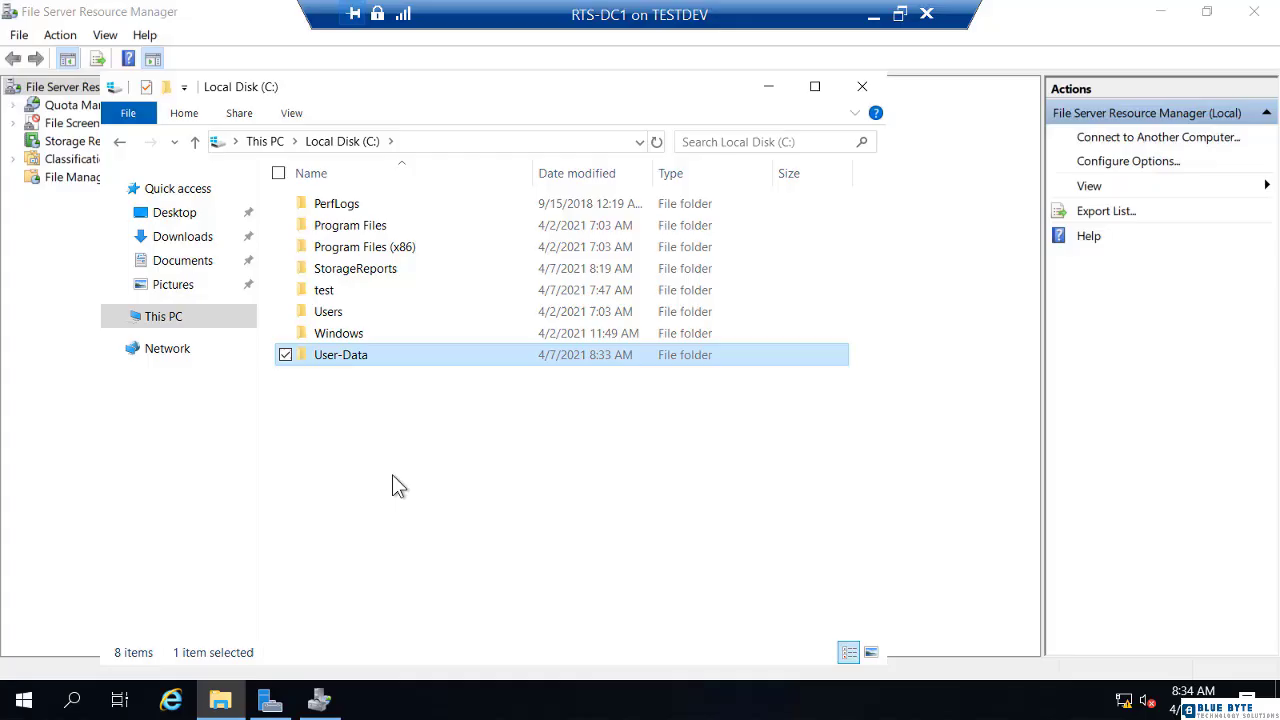
Step: Close File Explorer, switch to File Server Resource Manager and view the existing quotas and quota templates under Quota Management
click(1161, 14)
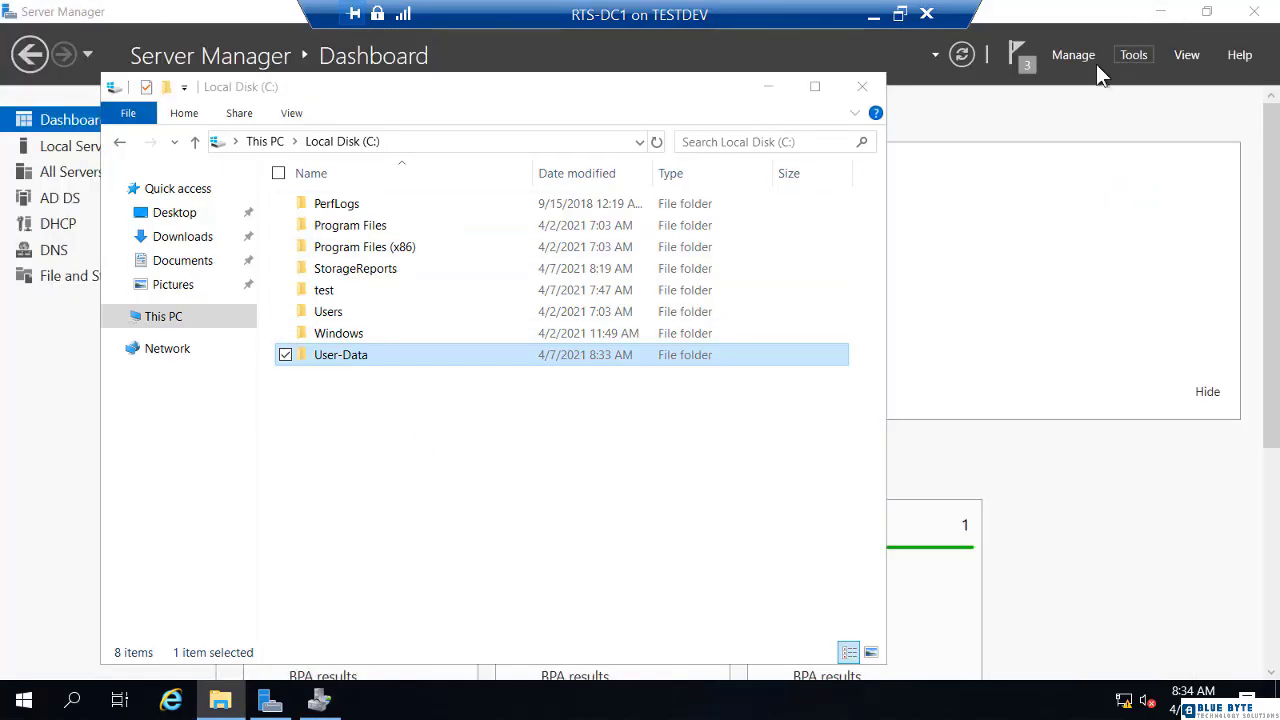
click(863, 88)
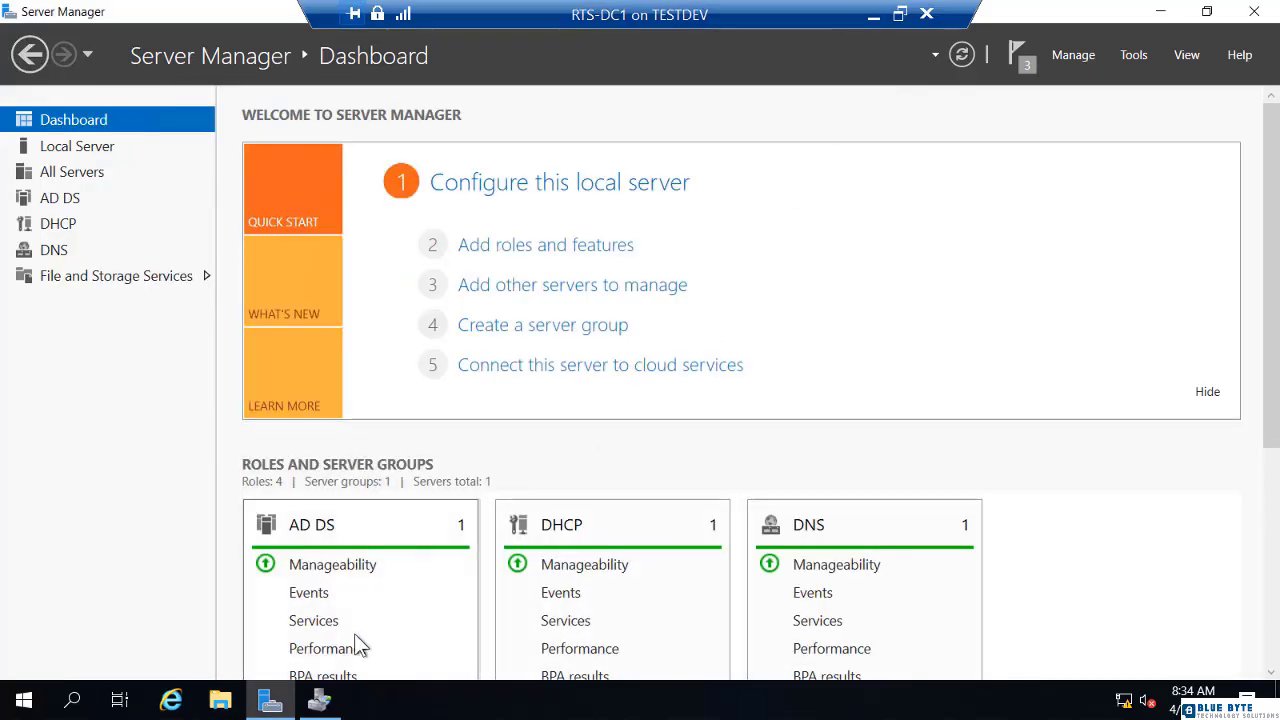
click(320, 700)
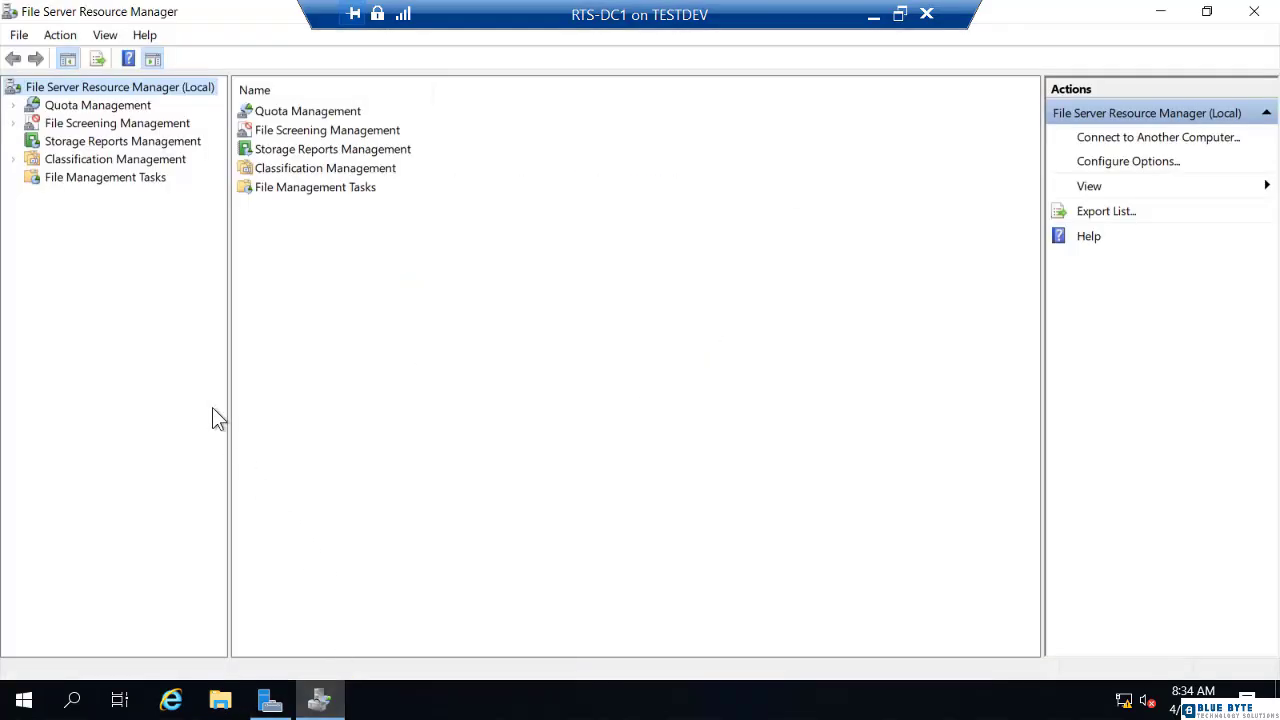
double_click(100, 108)
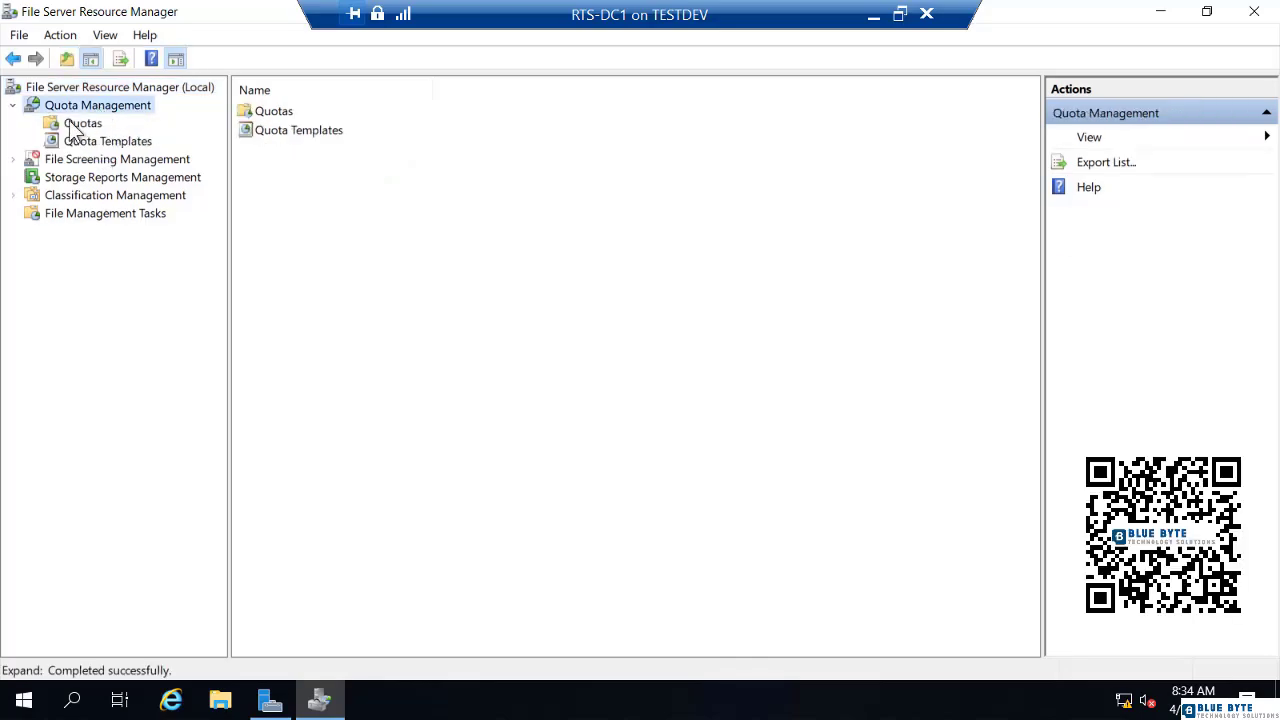
click(74, 127)
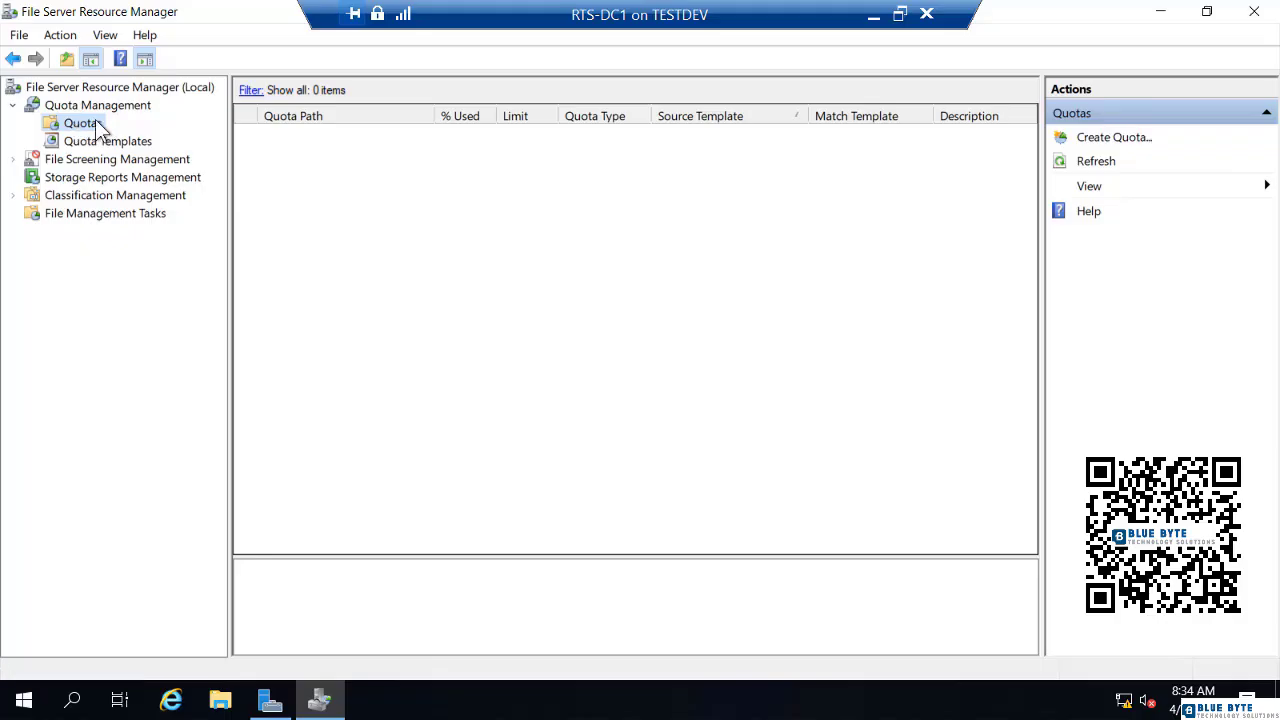
click(80, 142)
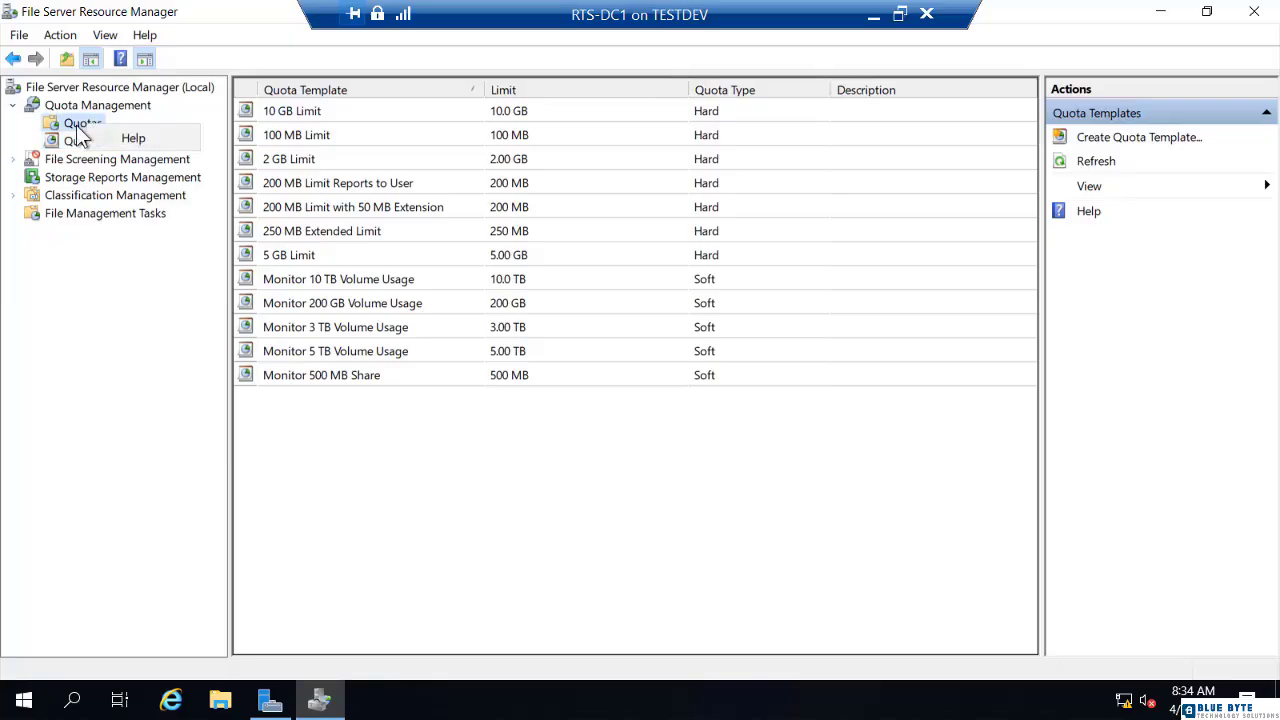
Step: Start creating a new quota and choose C:\User-Data as its quota path
click(78, 126)
right_click(91, 125)
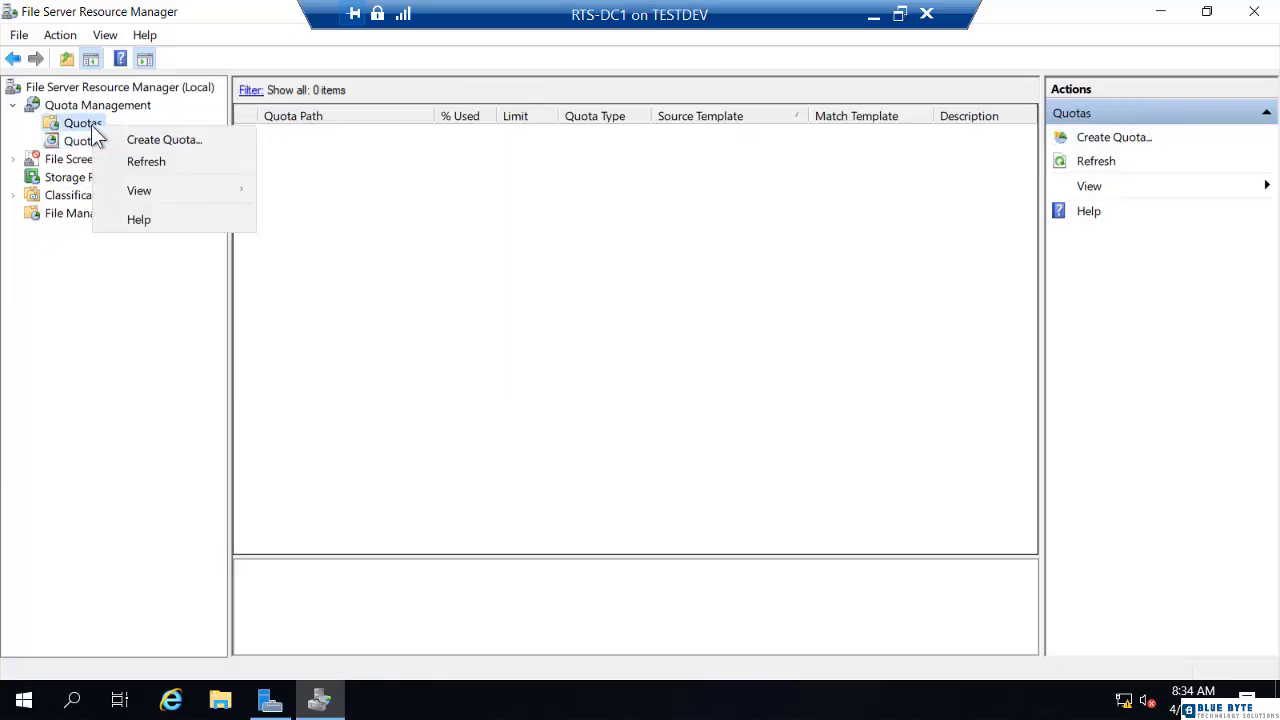
click(124, 139)
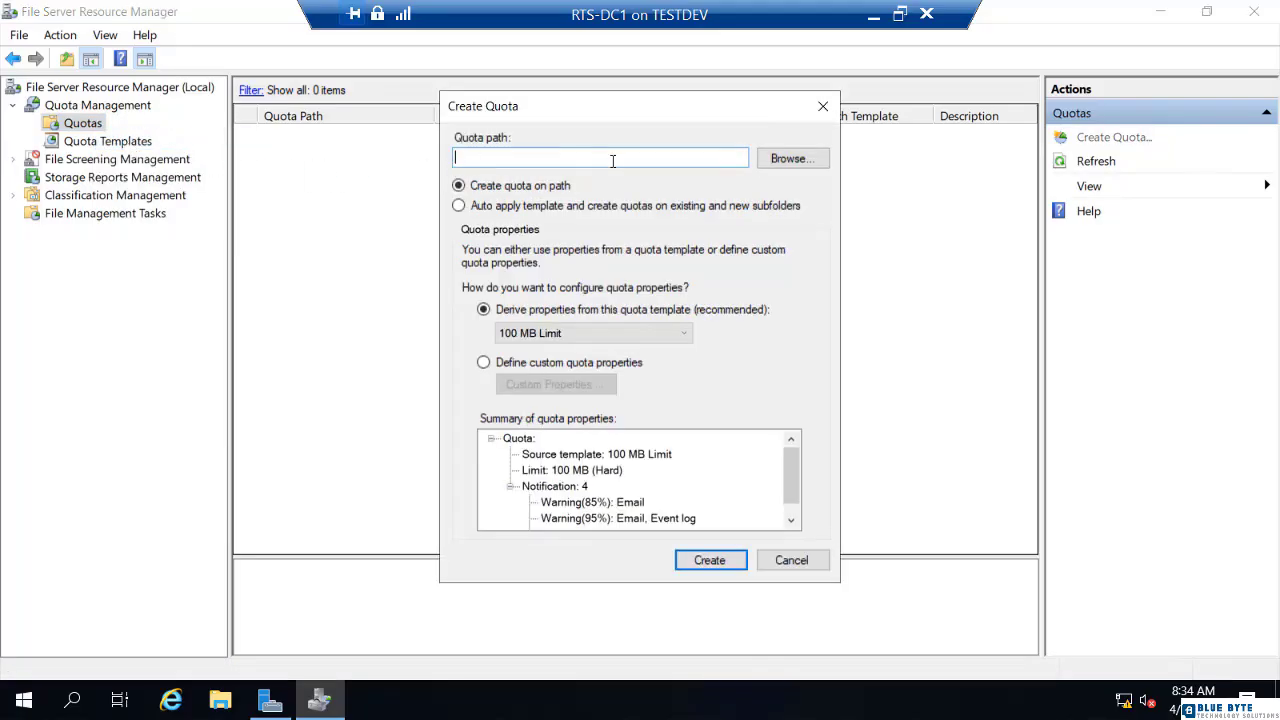
click(775, 166)
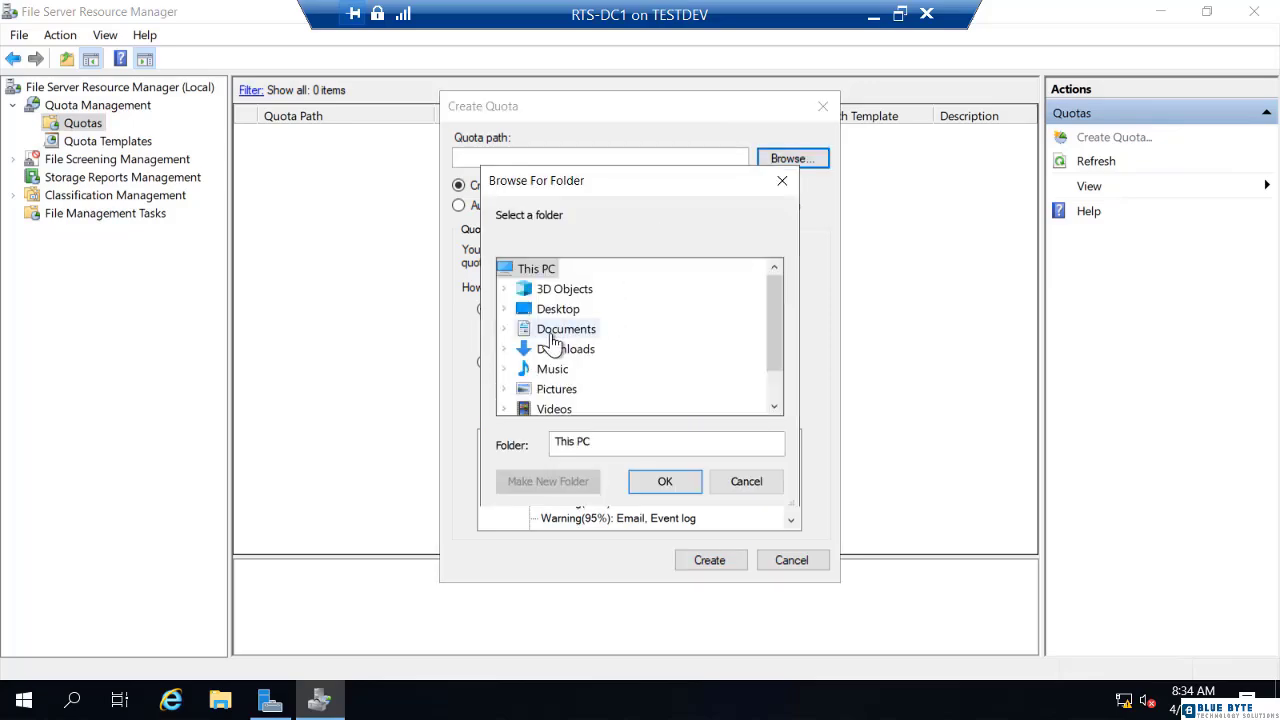
scroll(553, 345, down, 1)
click(555, 388)
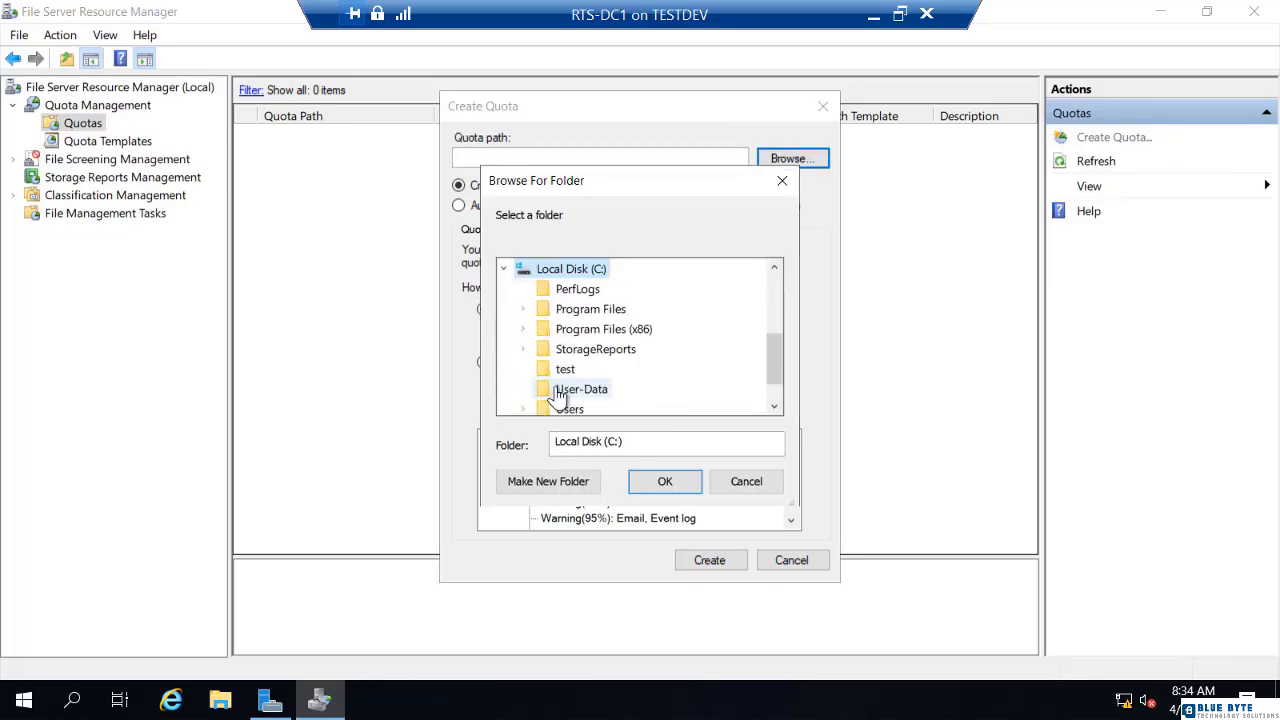
click(569, 394)
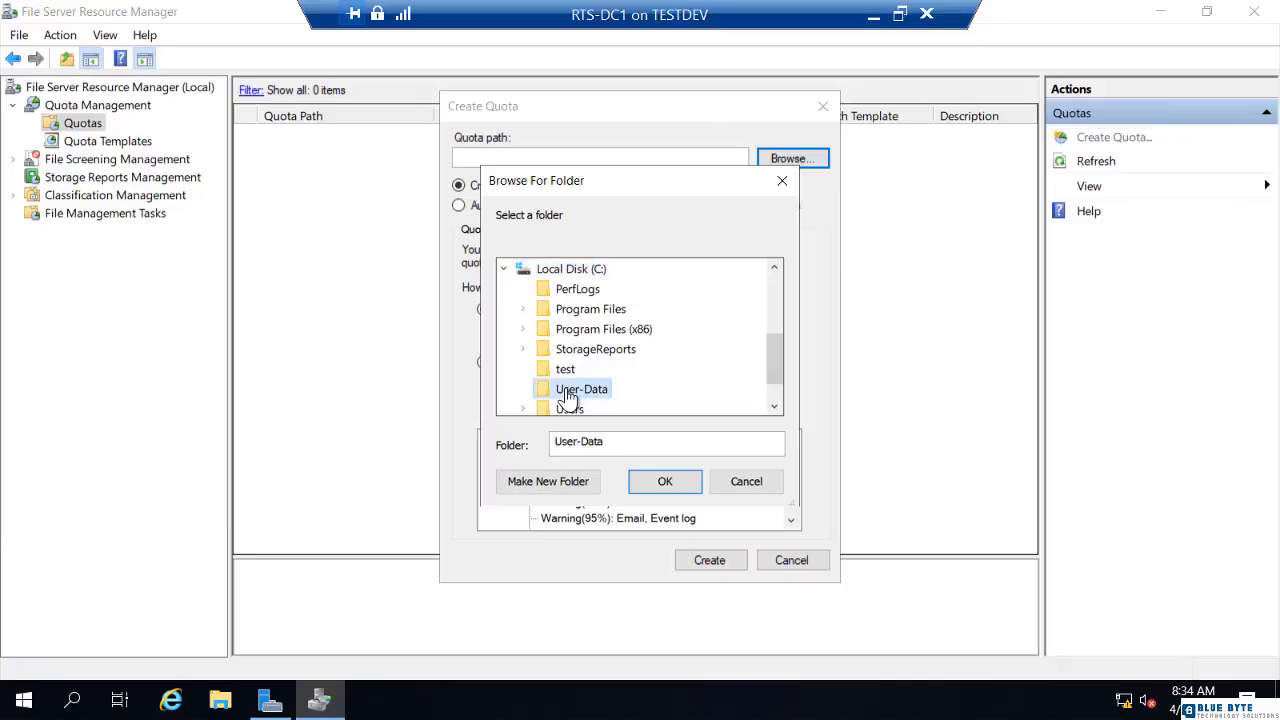
click(665, 482)
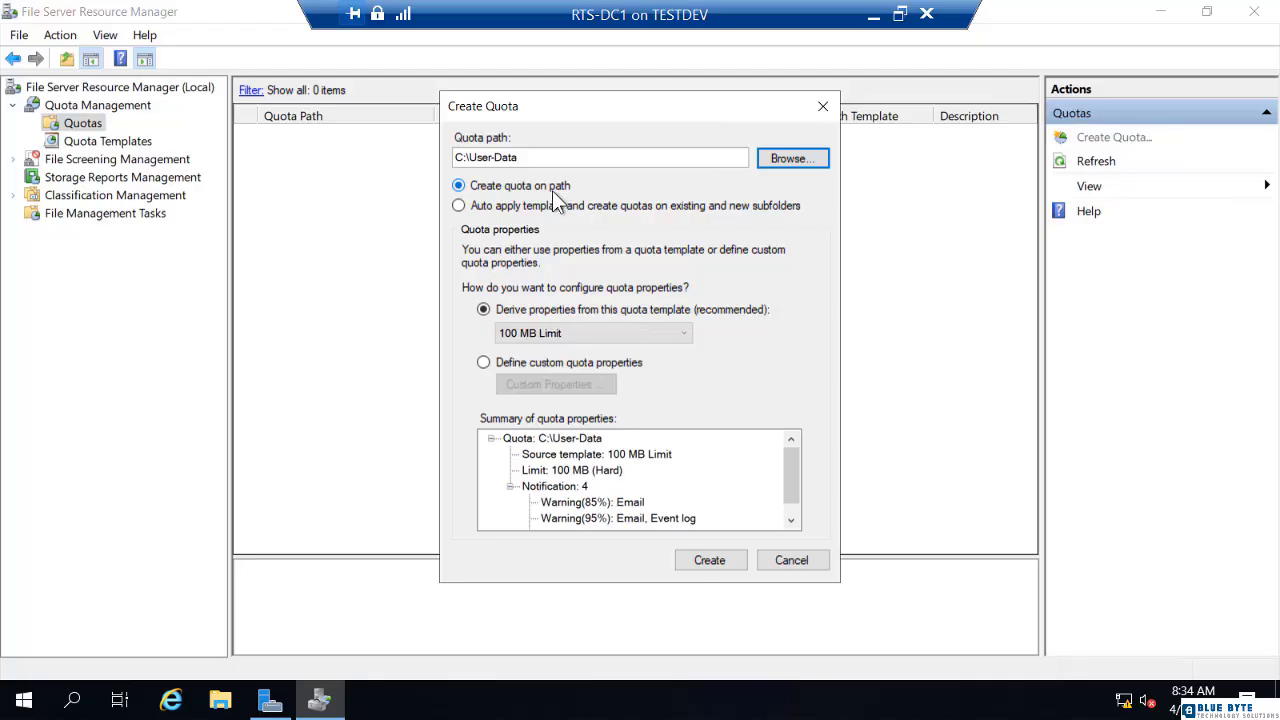
Step: Define custom properties for the quota instead of using a template, and set its space limit to 10 GB
click(597, 333)
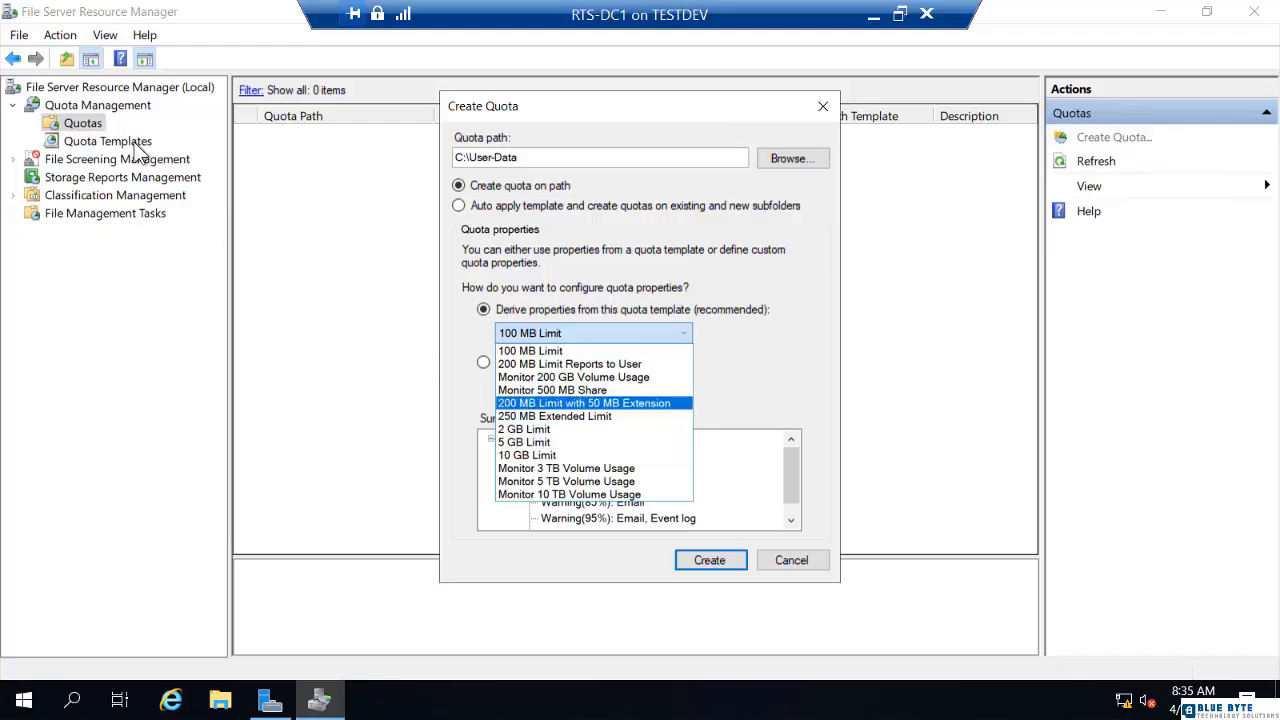
click(553, 259)
click(484, 363)
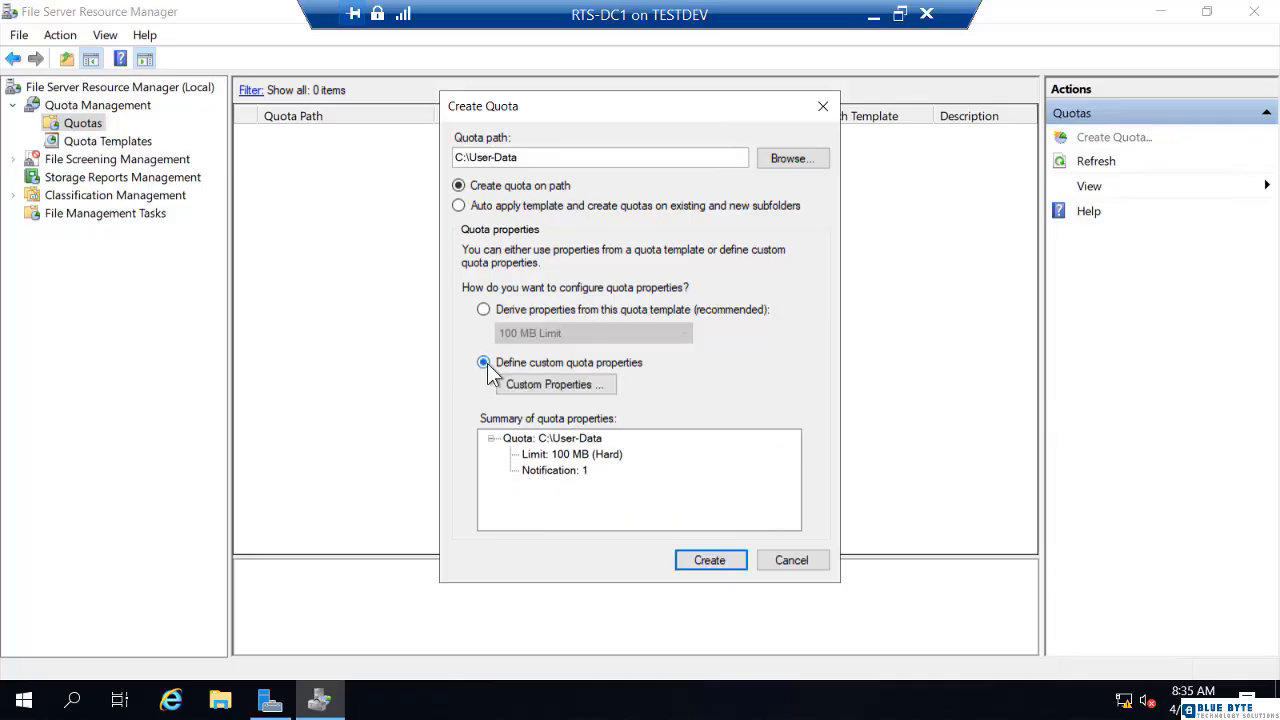
click(541, 388)
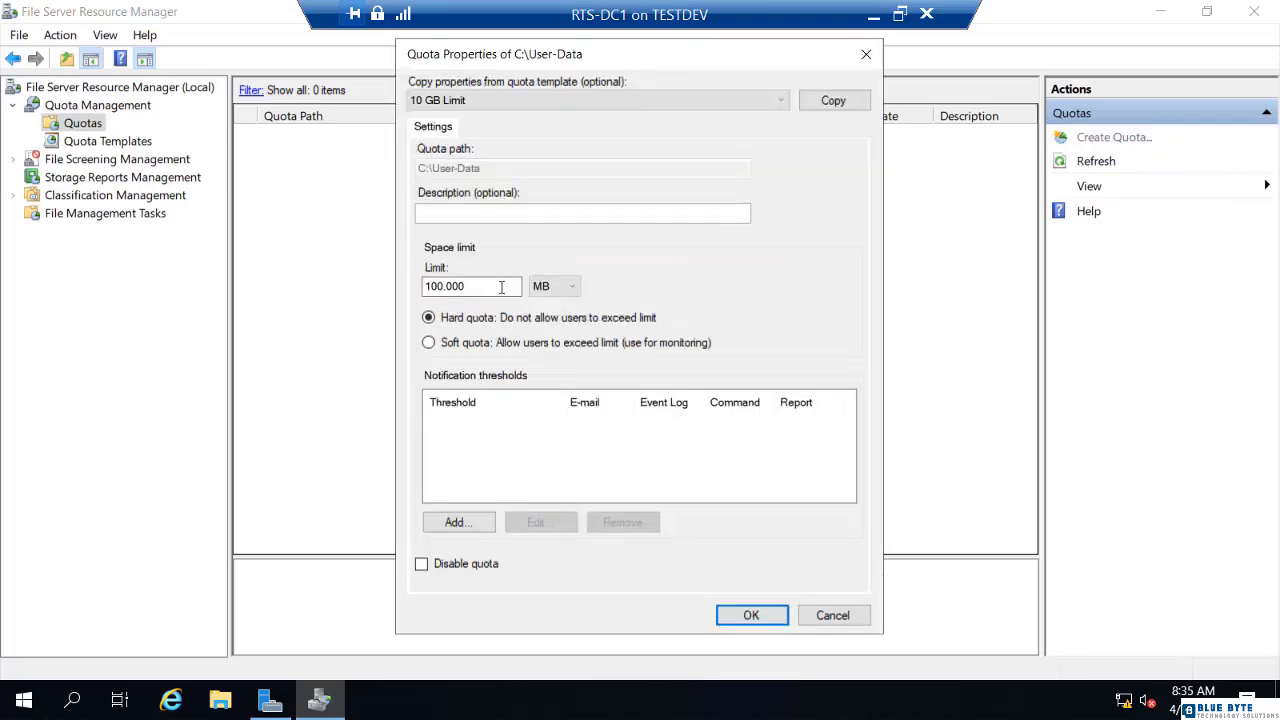
drag(502, 285, 418, 296)
text(10)
click(576, 291)
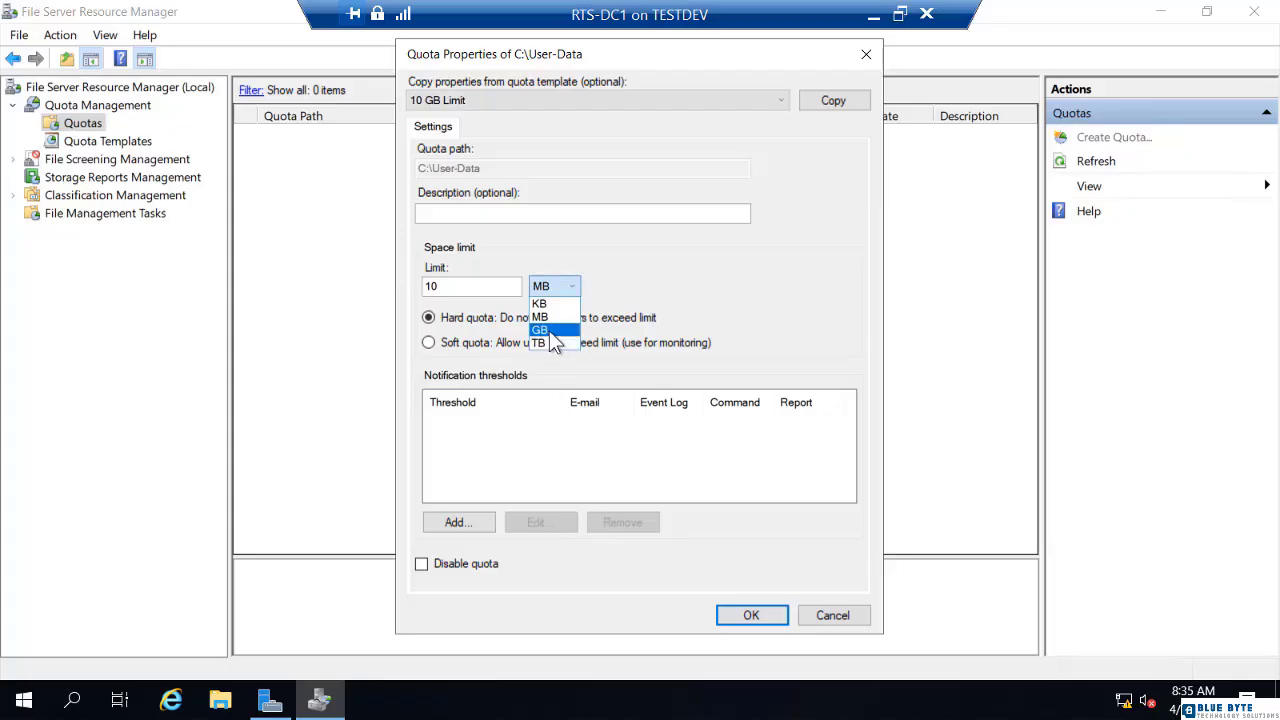
click(552, 332)
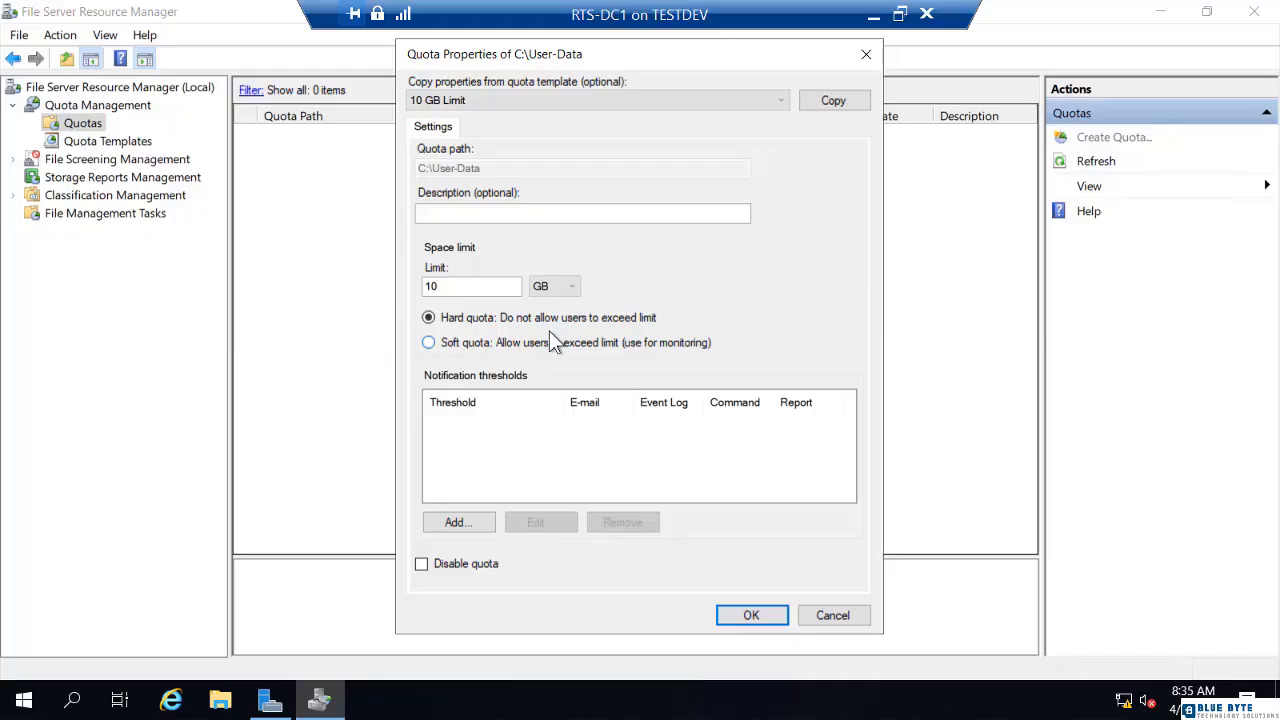
Step: Make it a soft quota that allows users to exceed the limit, and start adding a notification threshold
click(494, 343)
click(428, 343)
click(458, 529)
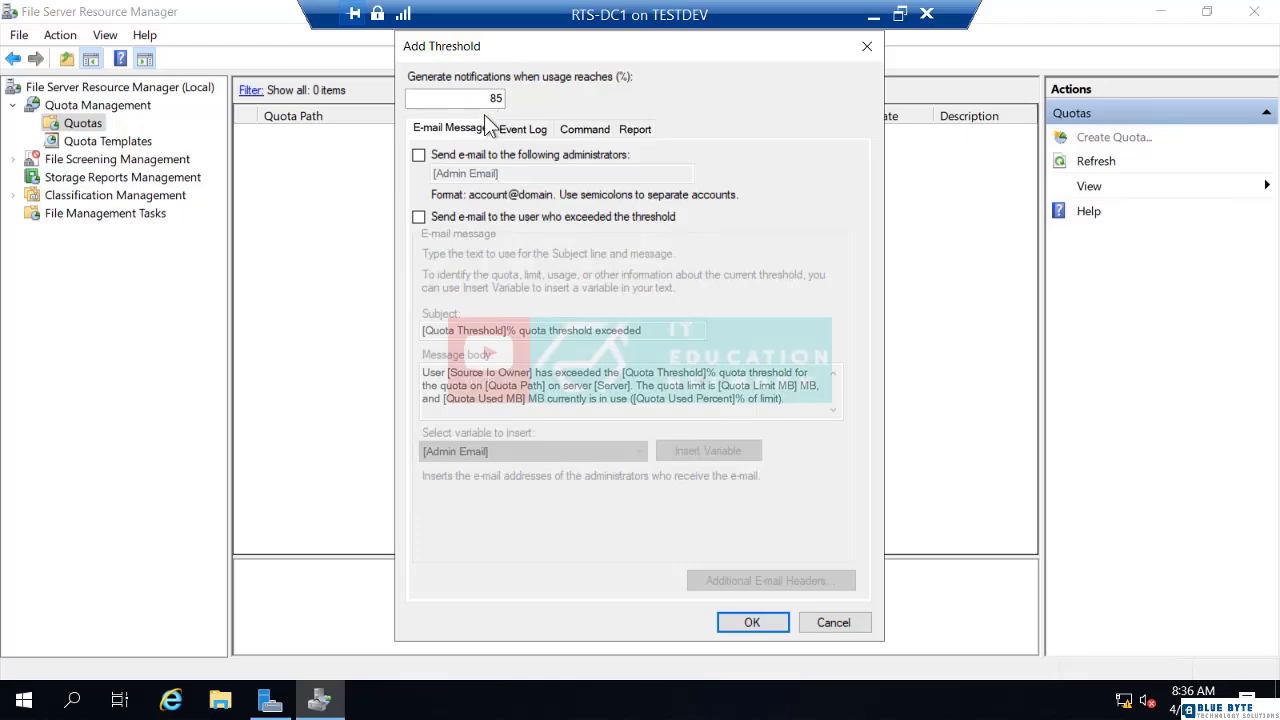
Step: Try enabling the threshold's e-mails to administrators and to the user who exceeded it, and review the subject and message body
click(418, 155)
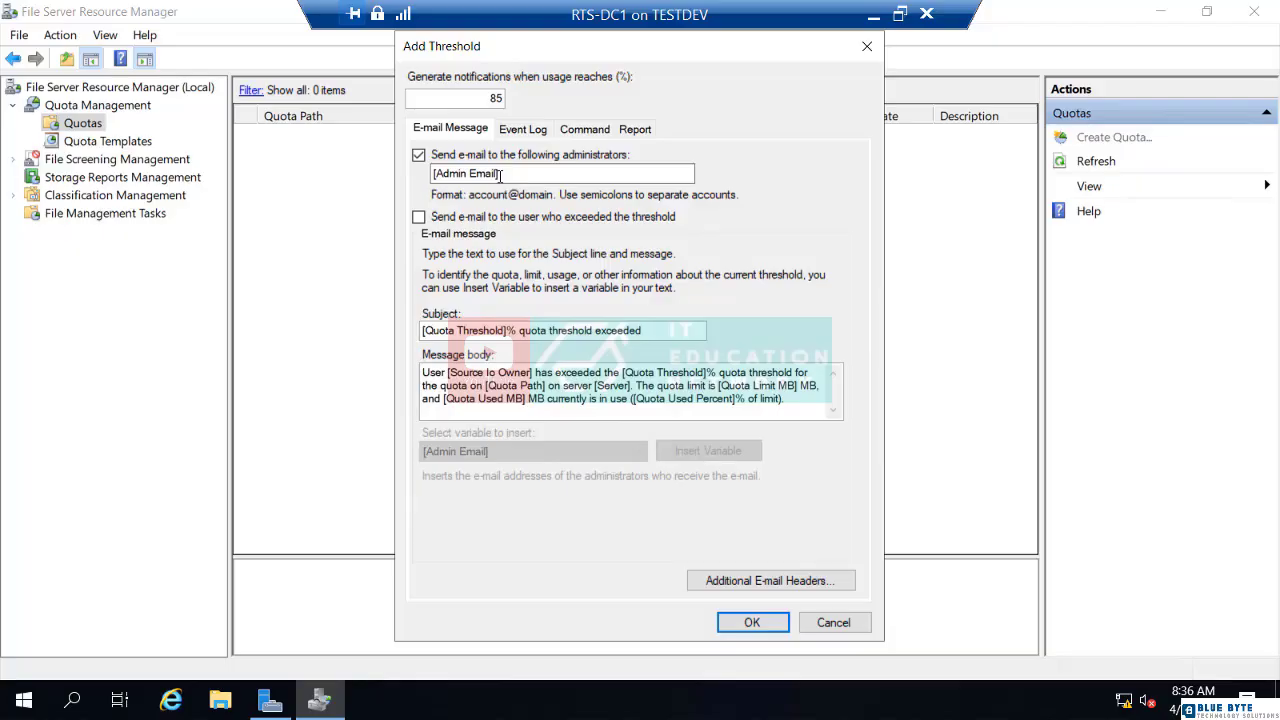
click(418, 222)
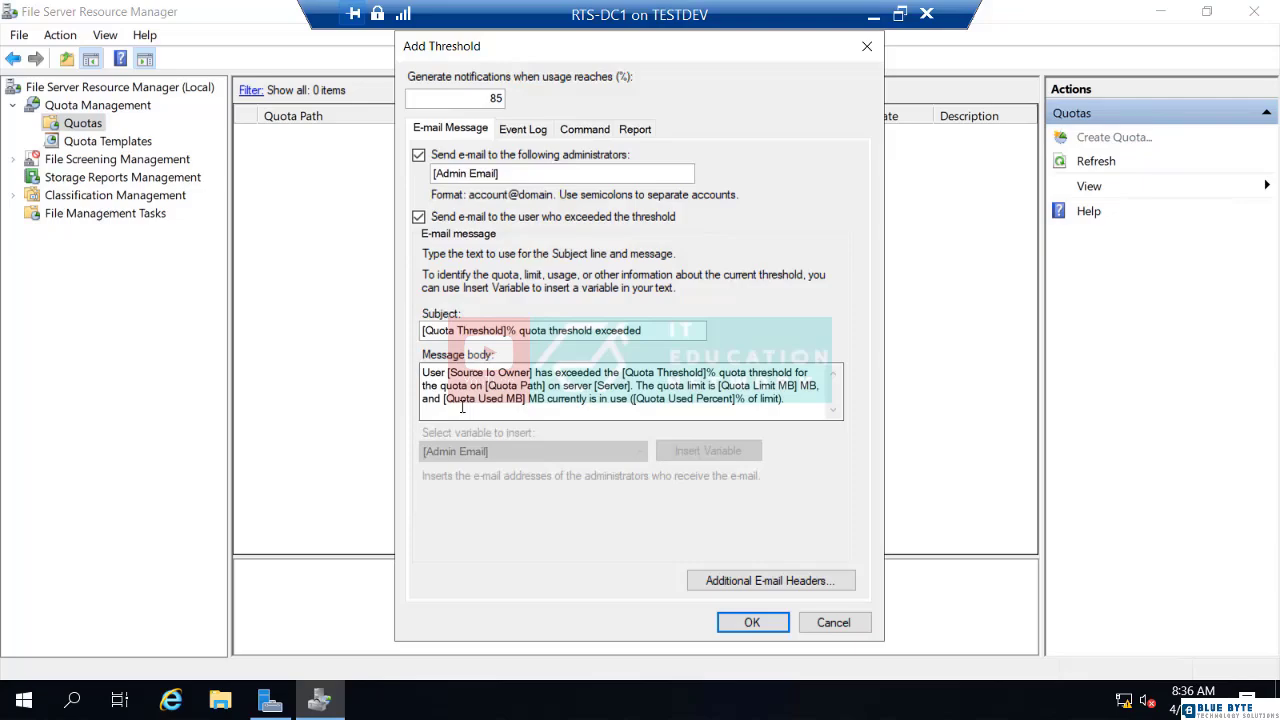
drag(645, 331, 405, 355)
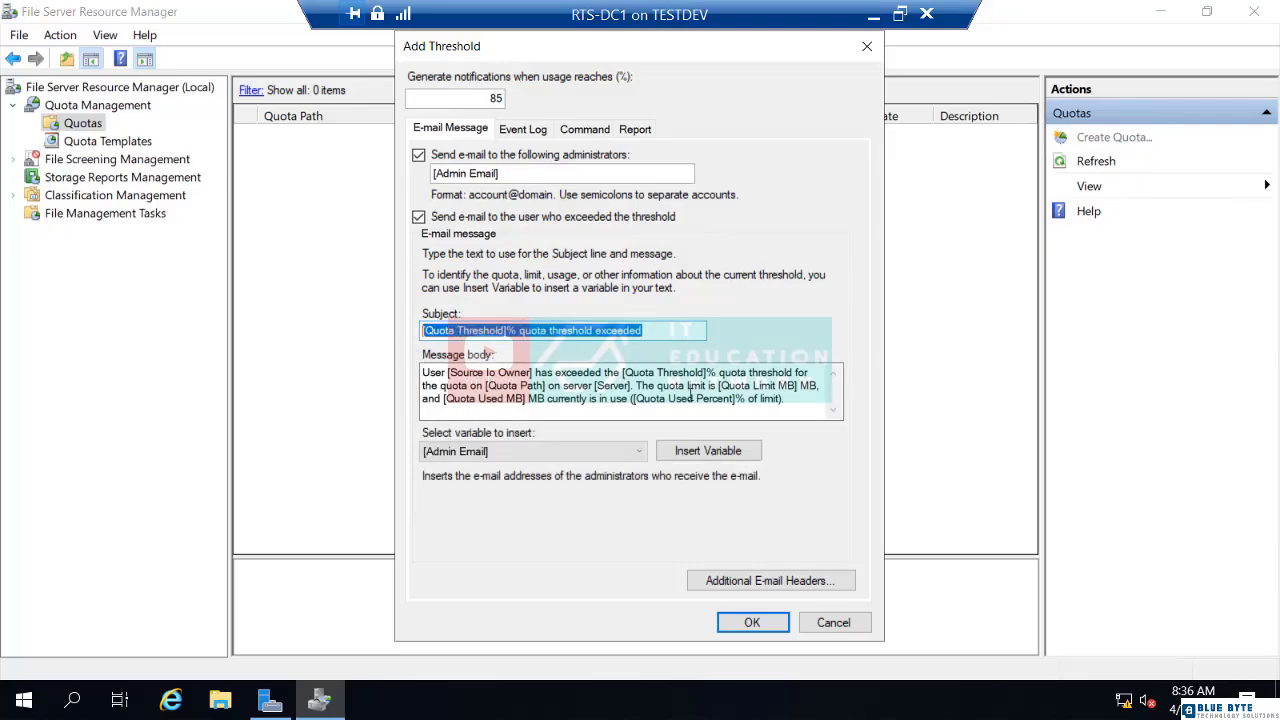
drag(692, 398, 472, 365)
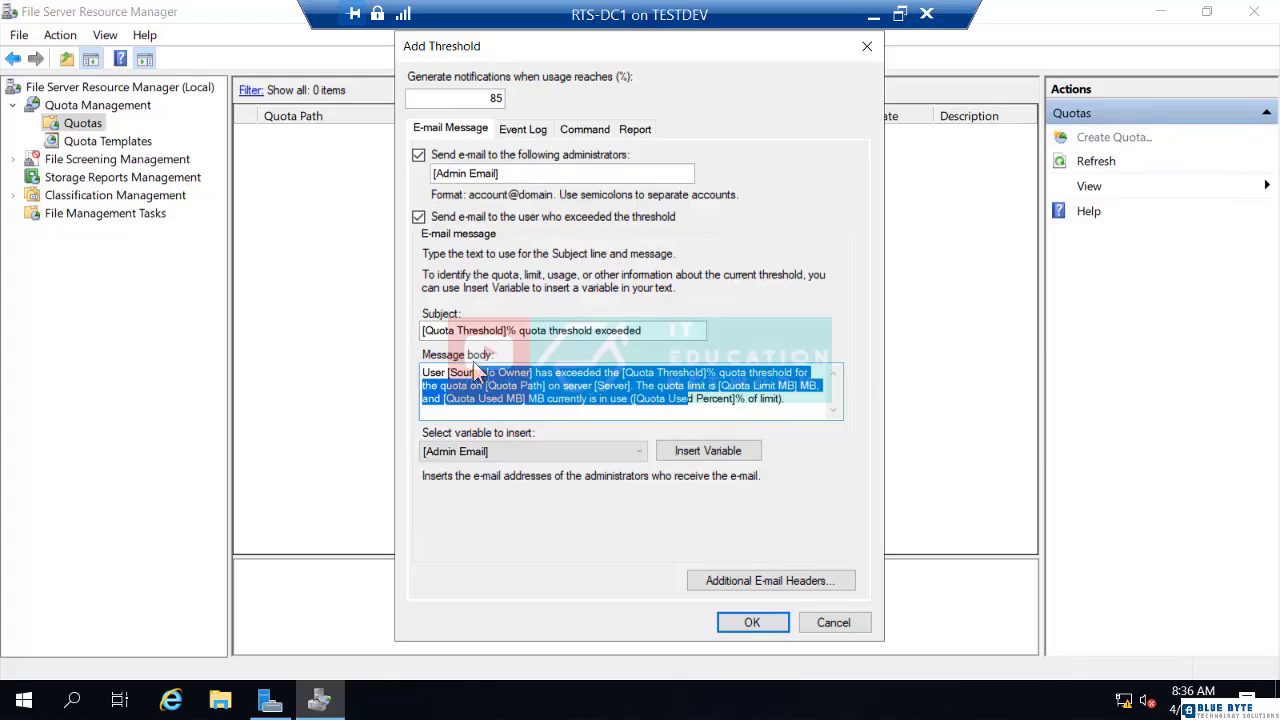
click(419, 158)
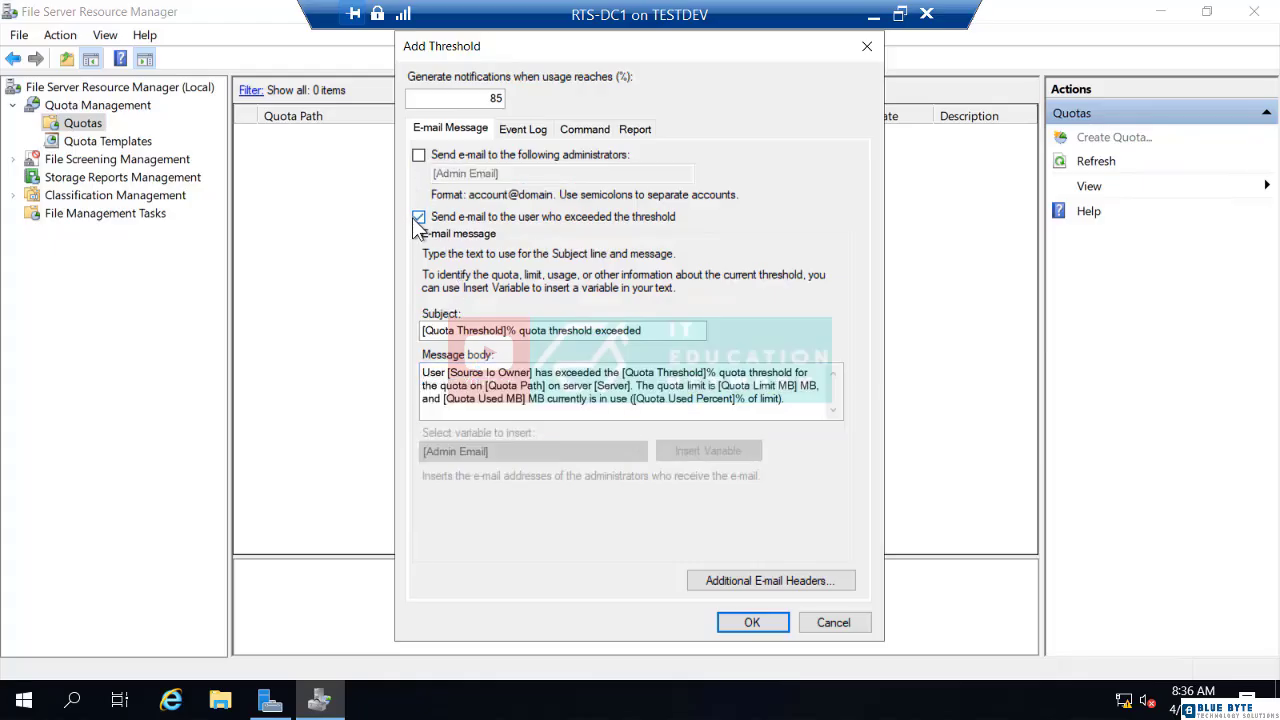
click(418, 219)
Step: Enable sending a warning to the event log for the threshold and review the log entry text
click(523, 130)
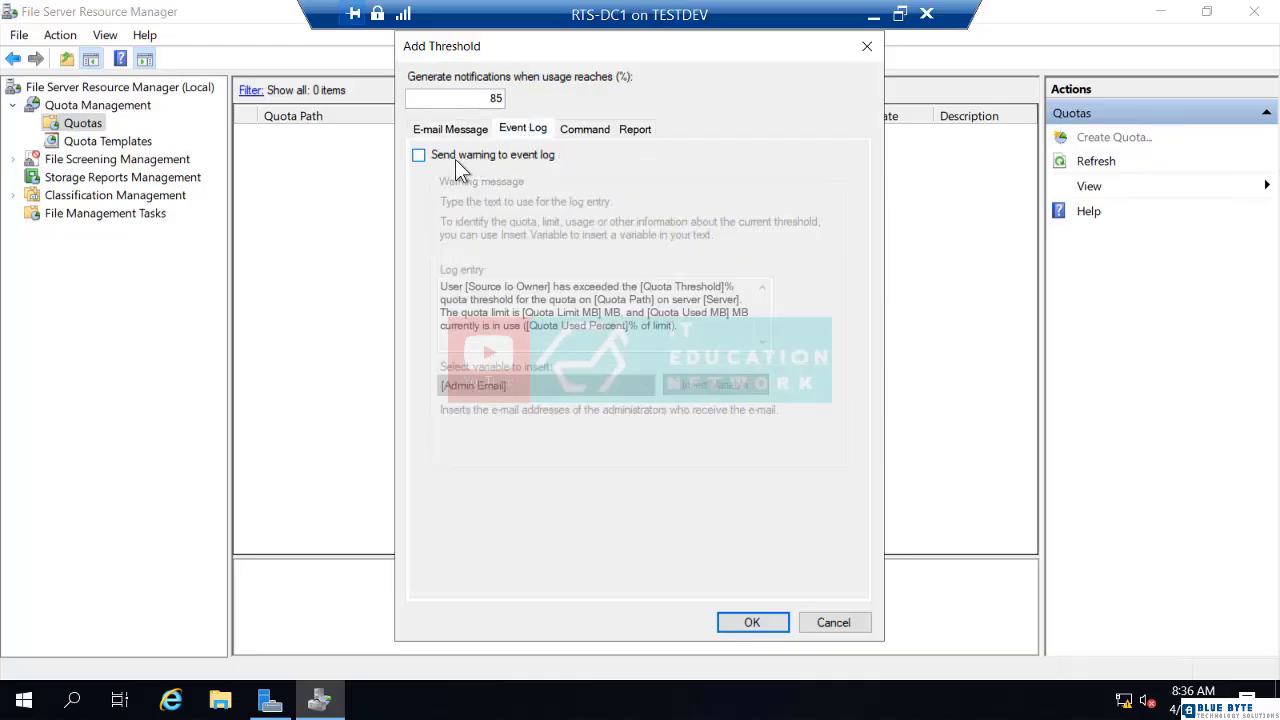
click(418, 156)
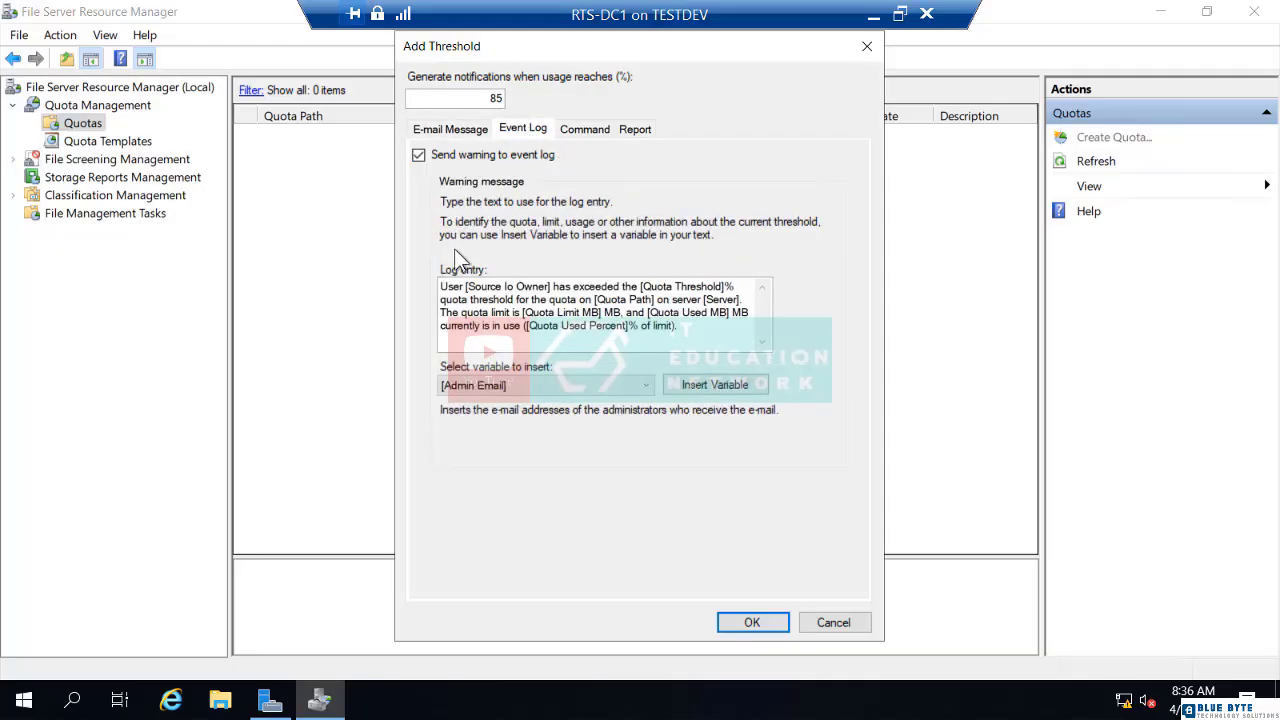
drag(698, 328, 428, 277)
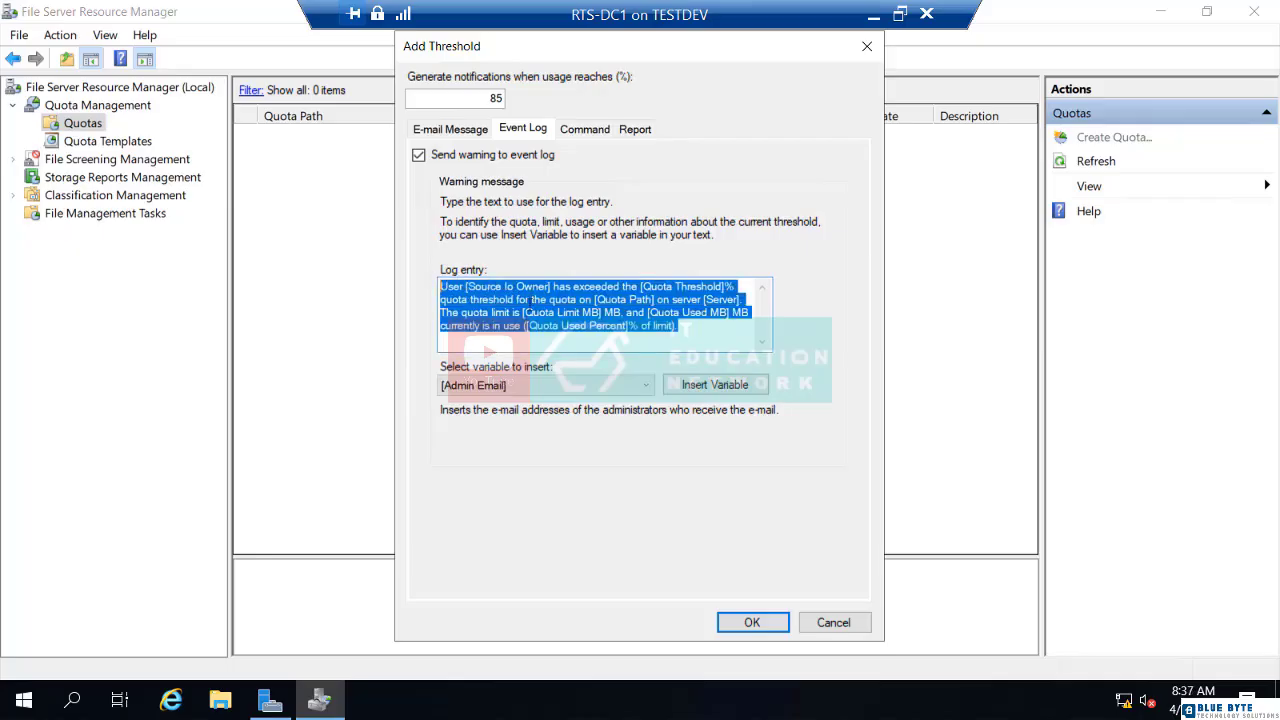
click(450, 153)
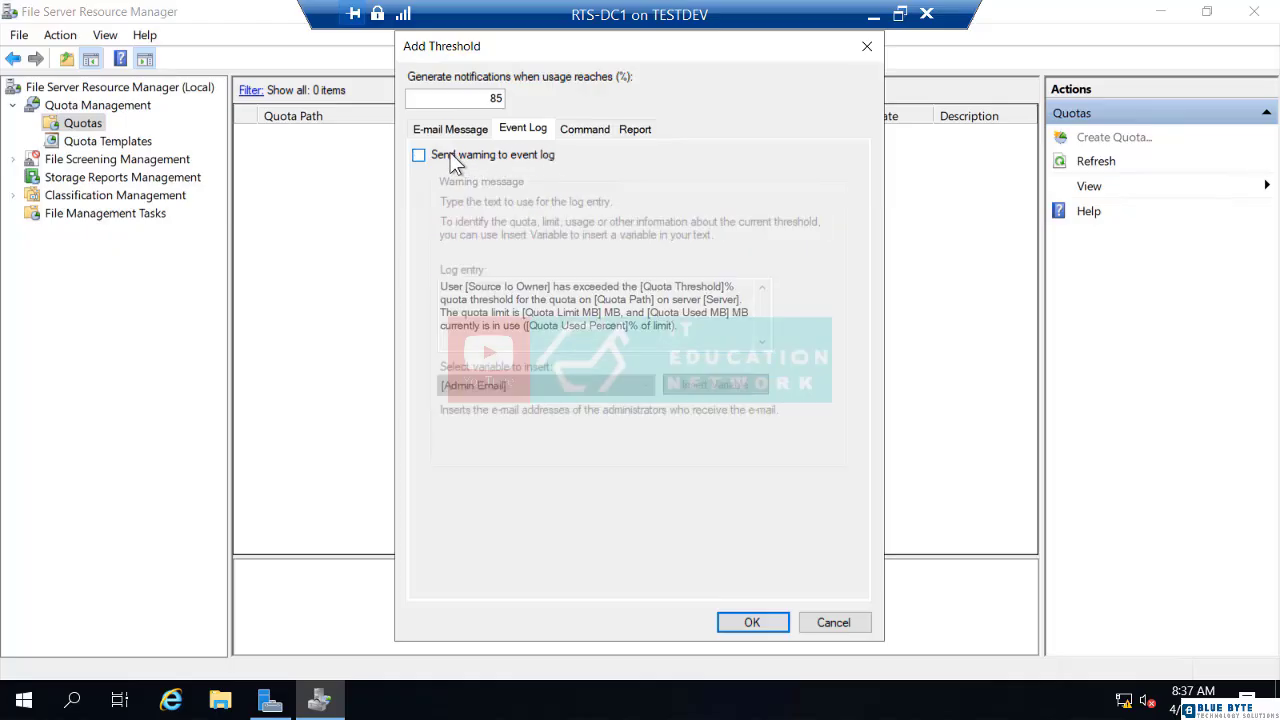
click(450, 153)
Step: Try enabling a command or script to run when the threshold is reached
click(584, 130)
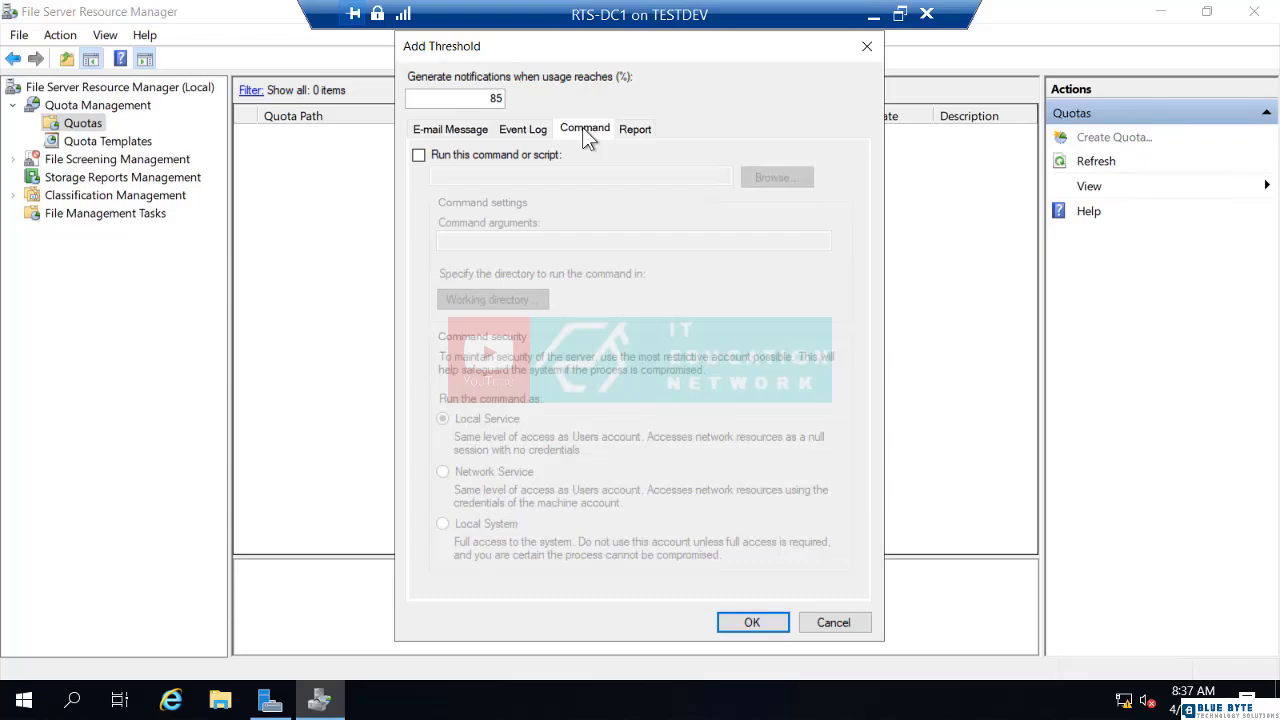
click(526, 155)
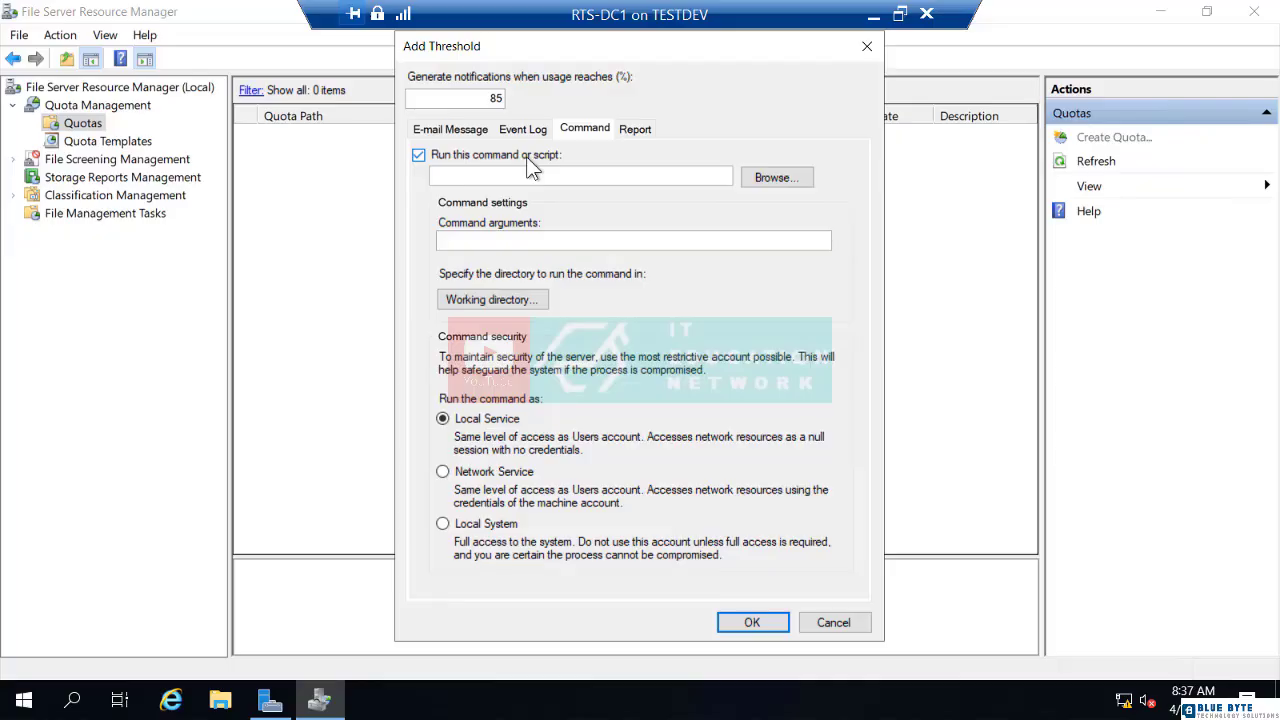
click(522, 154)
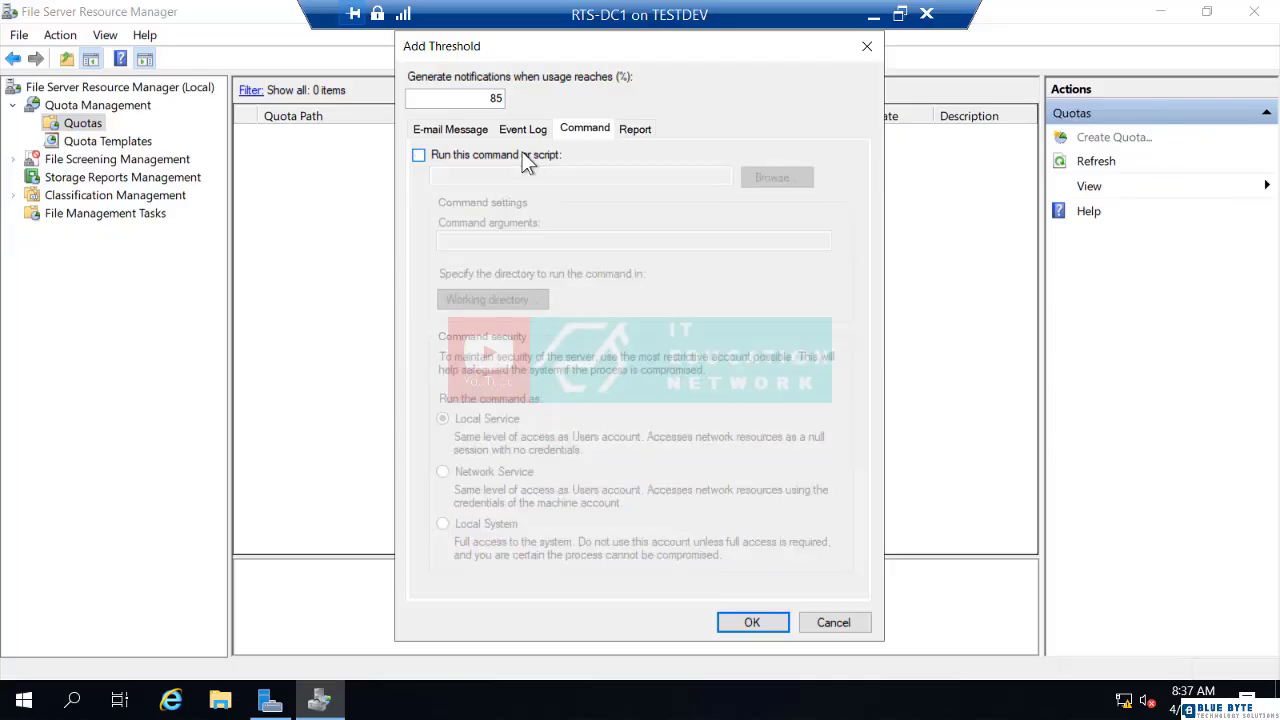
Step: Try enabling report generation for the threshold with the Quota Usage report selected
click(632, 128)
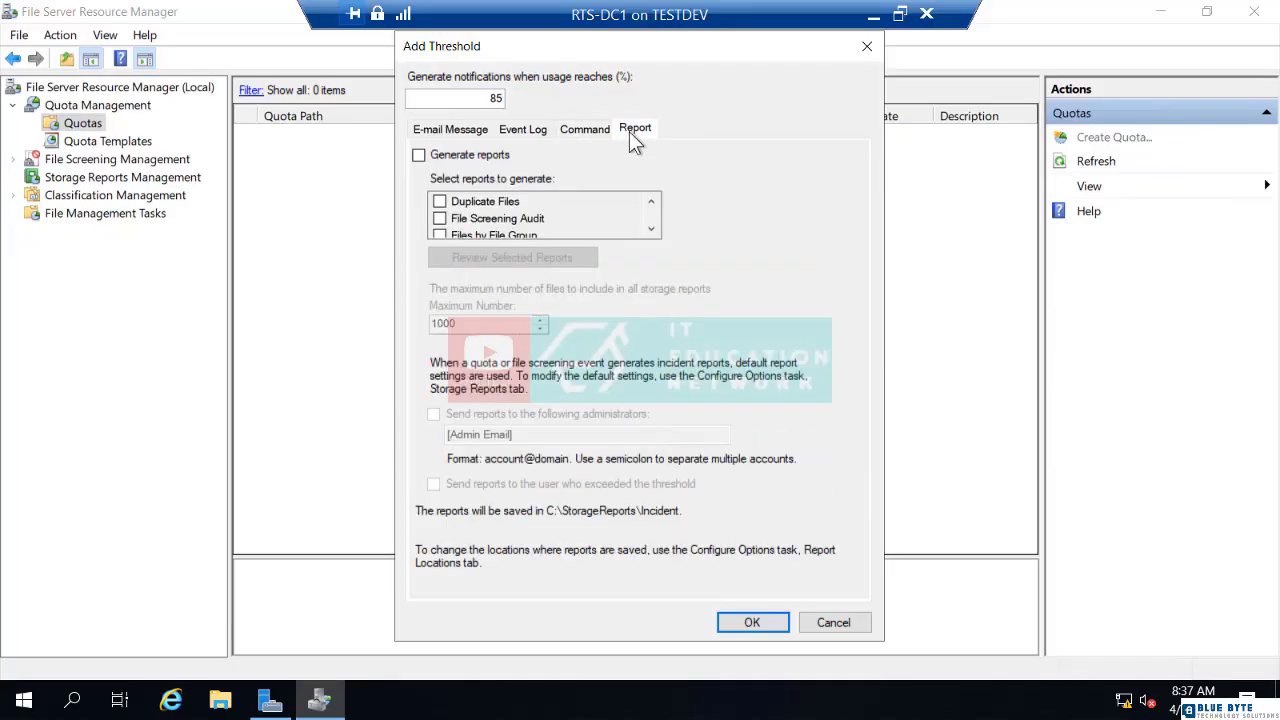
click(420, 157)
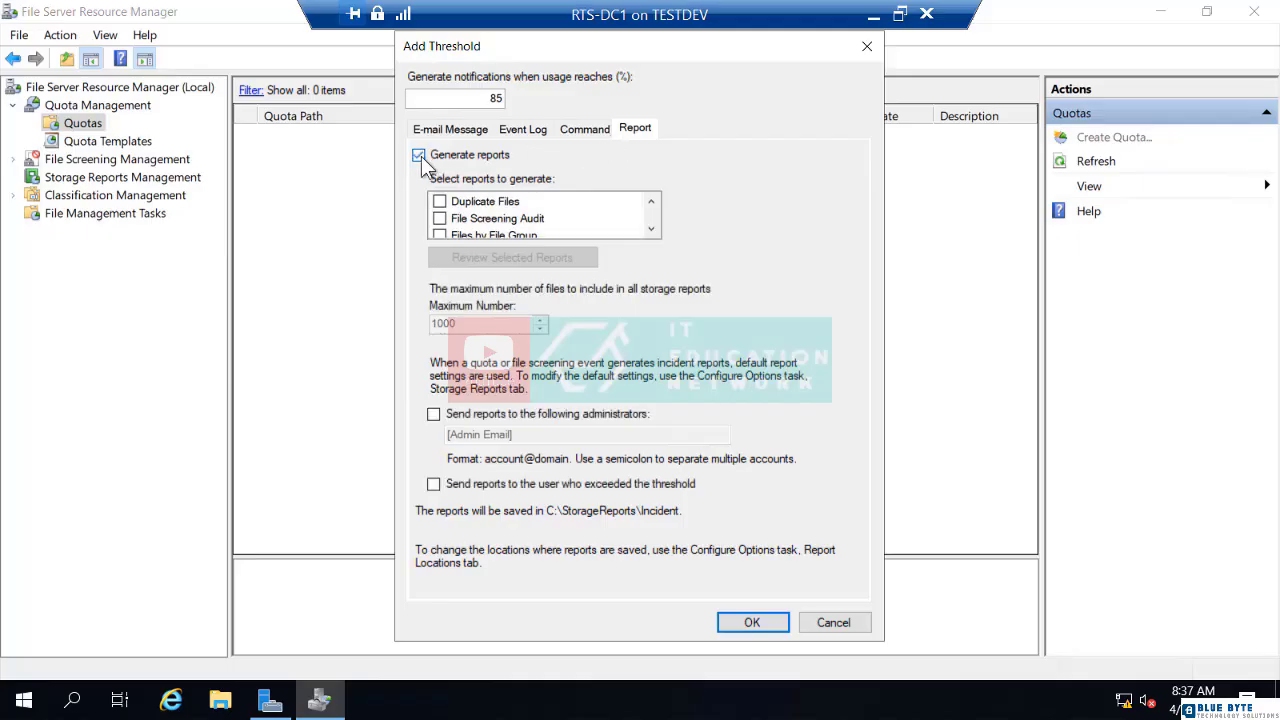
click(655, 231)
click(655, 232)
click(655, 232)
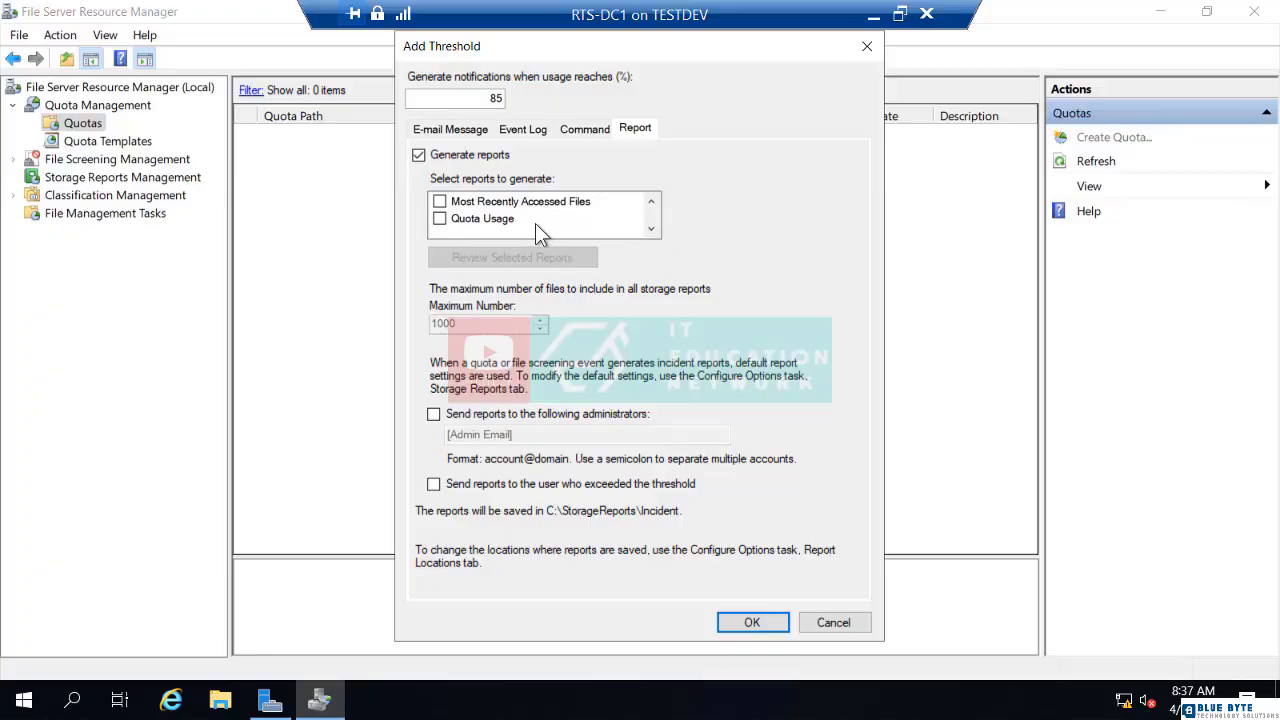
click(441, 219)
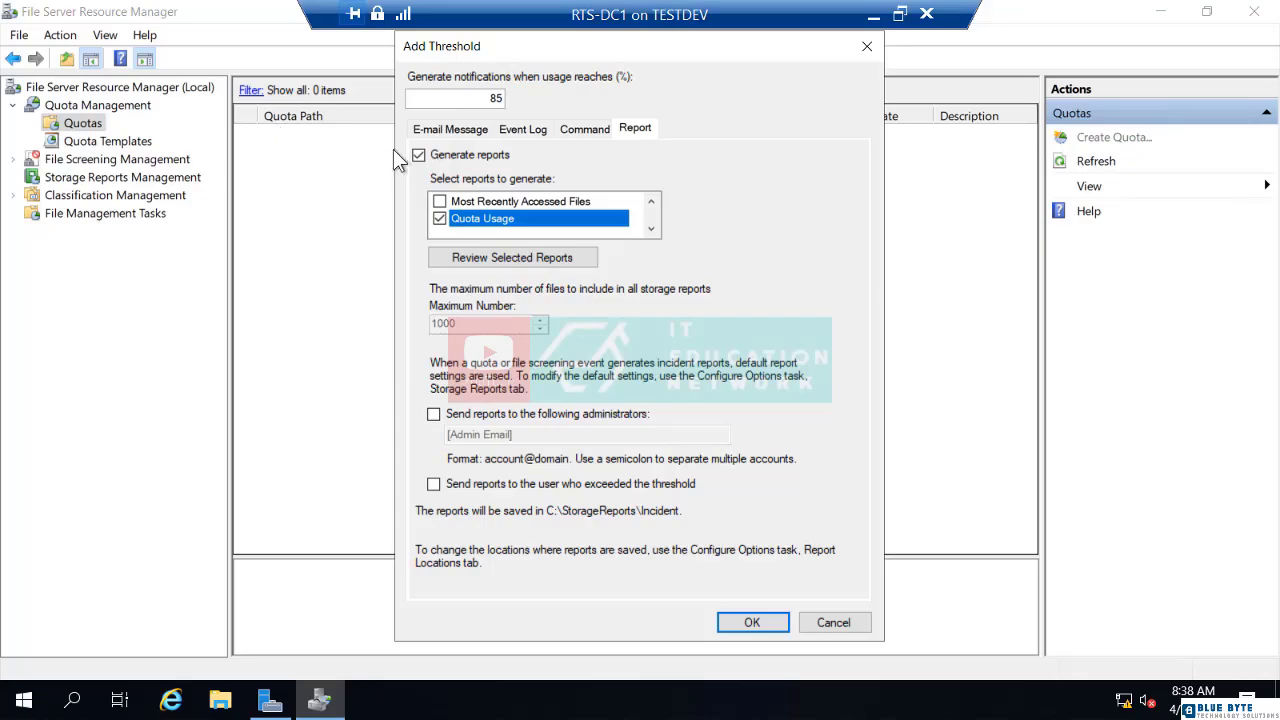
click(420, 155)
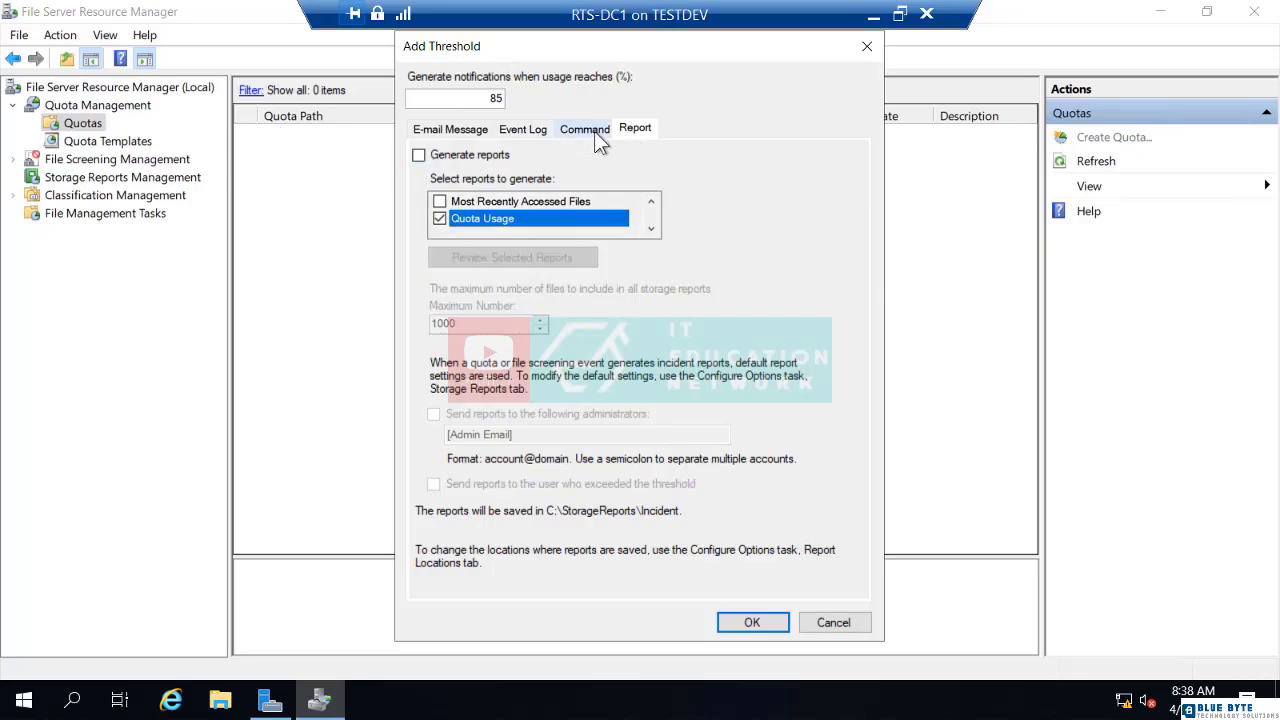
Step: Review the threshold's other notification settings, then save the 85% threshold with its event log warning and accept the custom quota properties
click(588, 130)
click(521, 131)
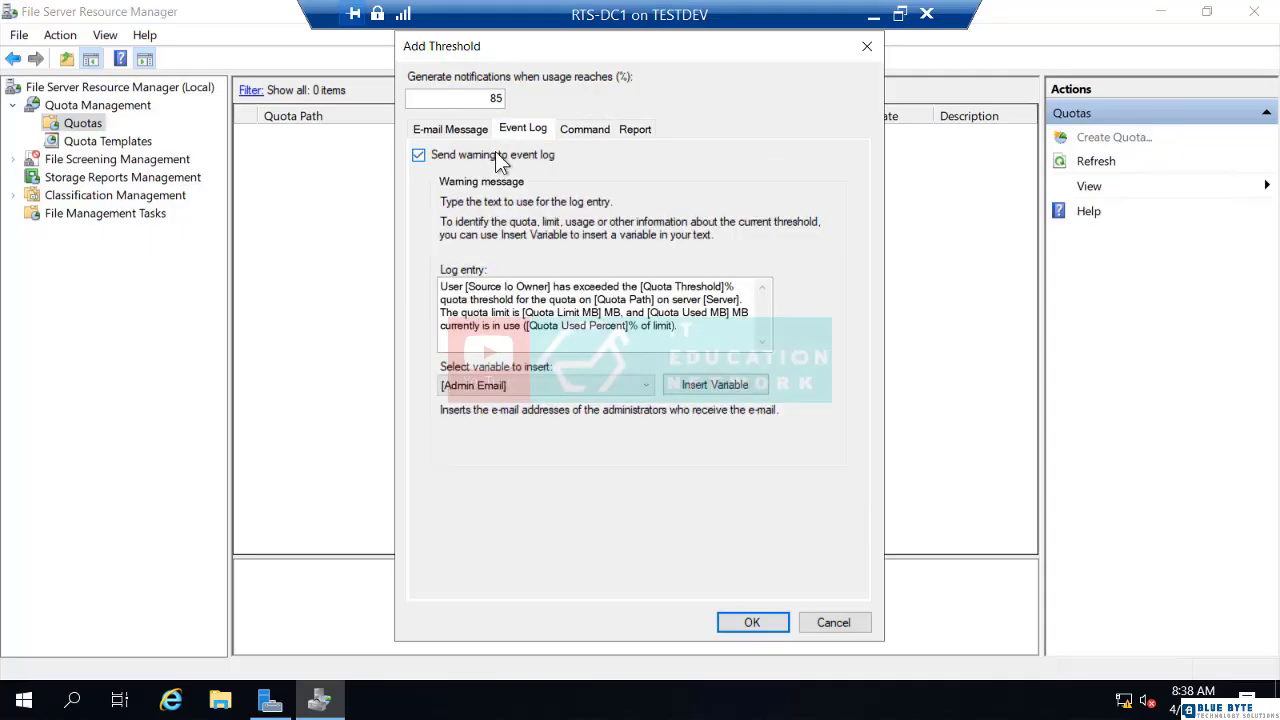
click(468, 134)
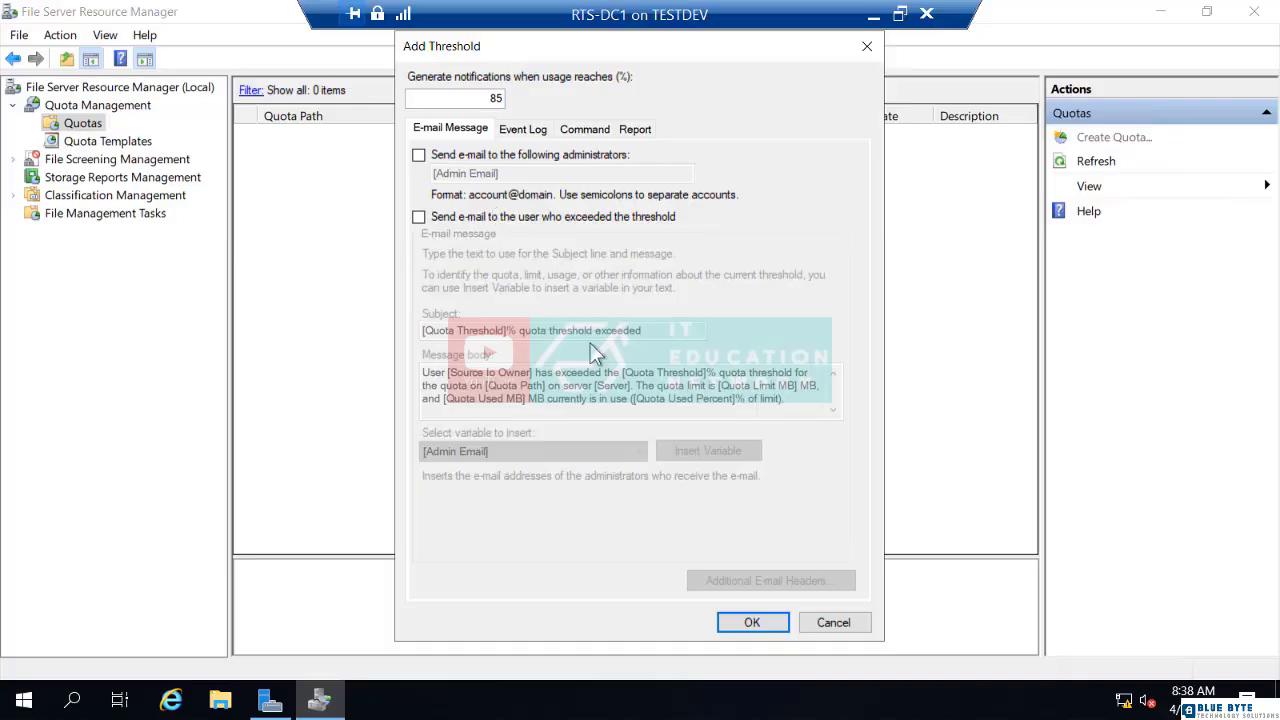
click(751, 624)
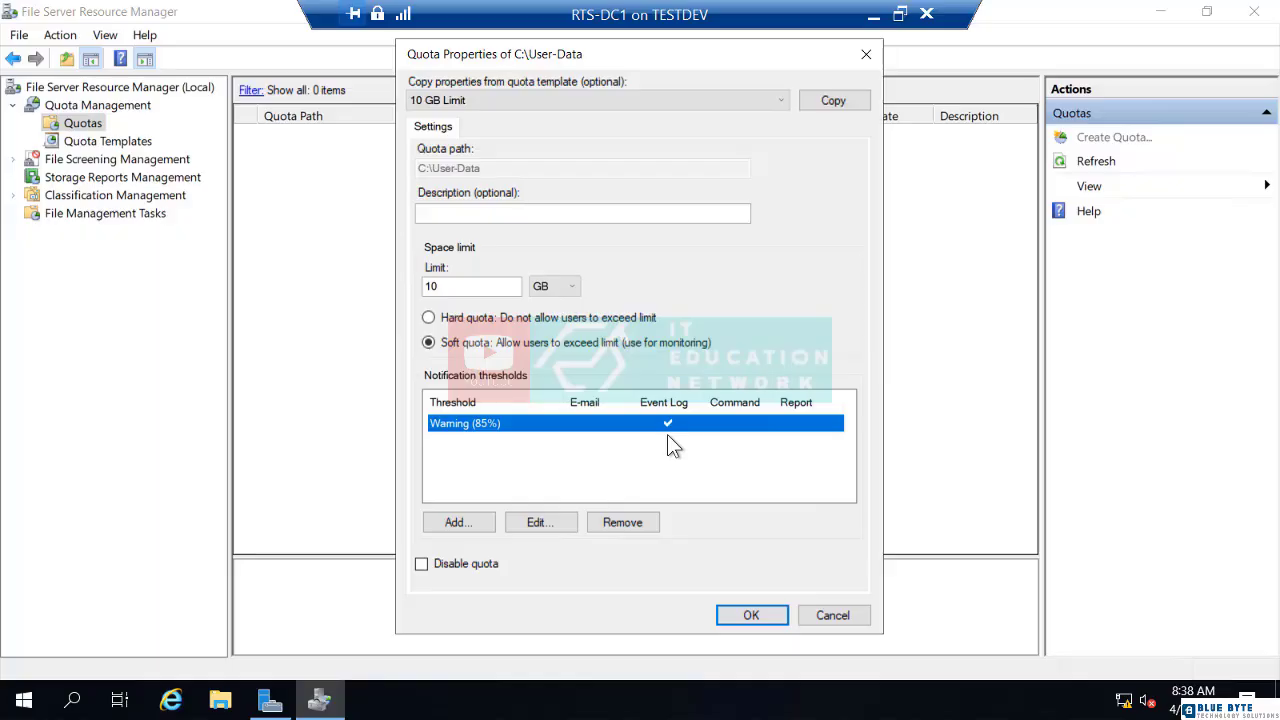
click(747, 616)
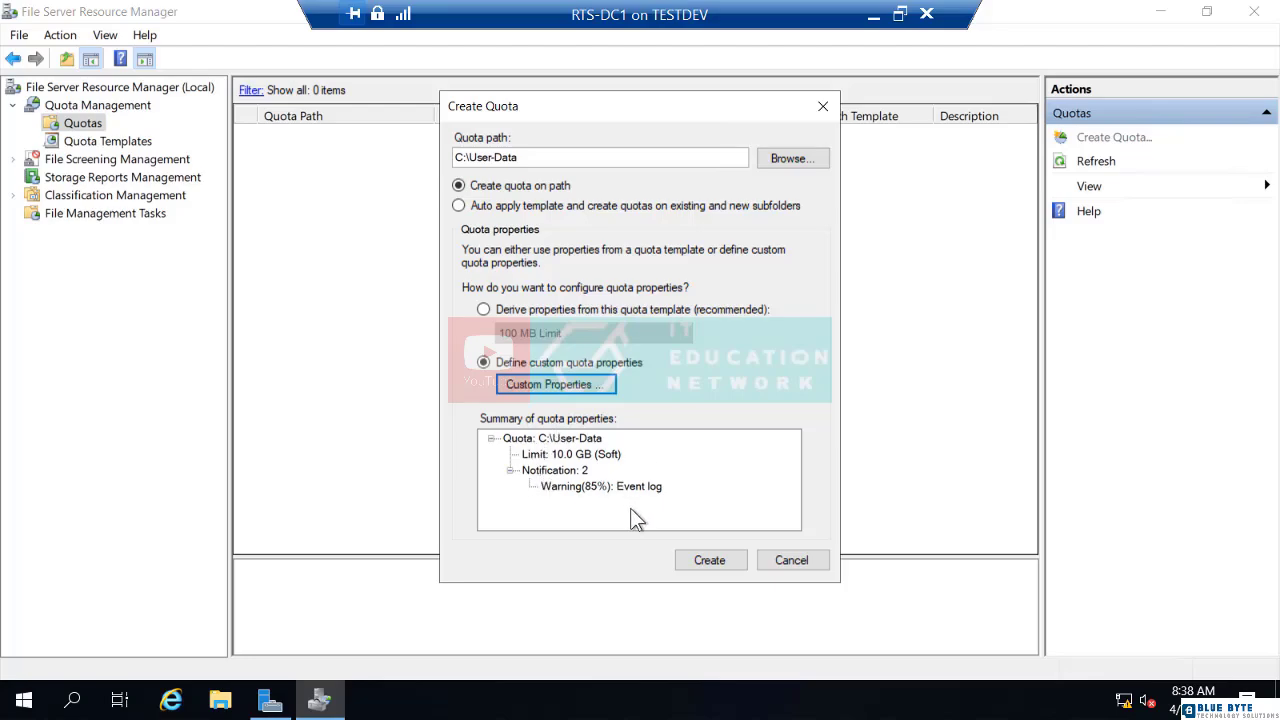
Step: Create the C:\User-Data quota and save its custom properties as a template named RTS User Data
click(708, 558)
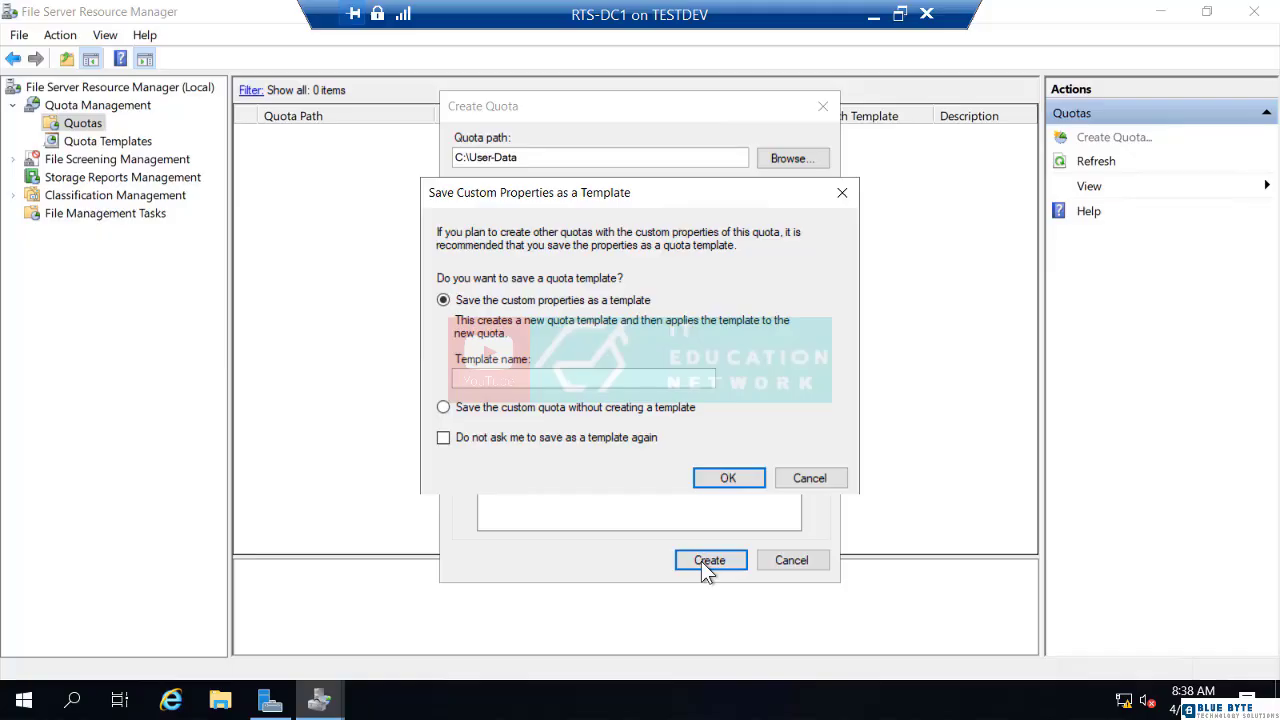
click(549, 376)
text(RTS User Data)
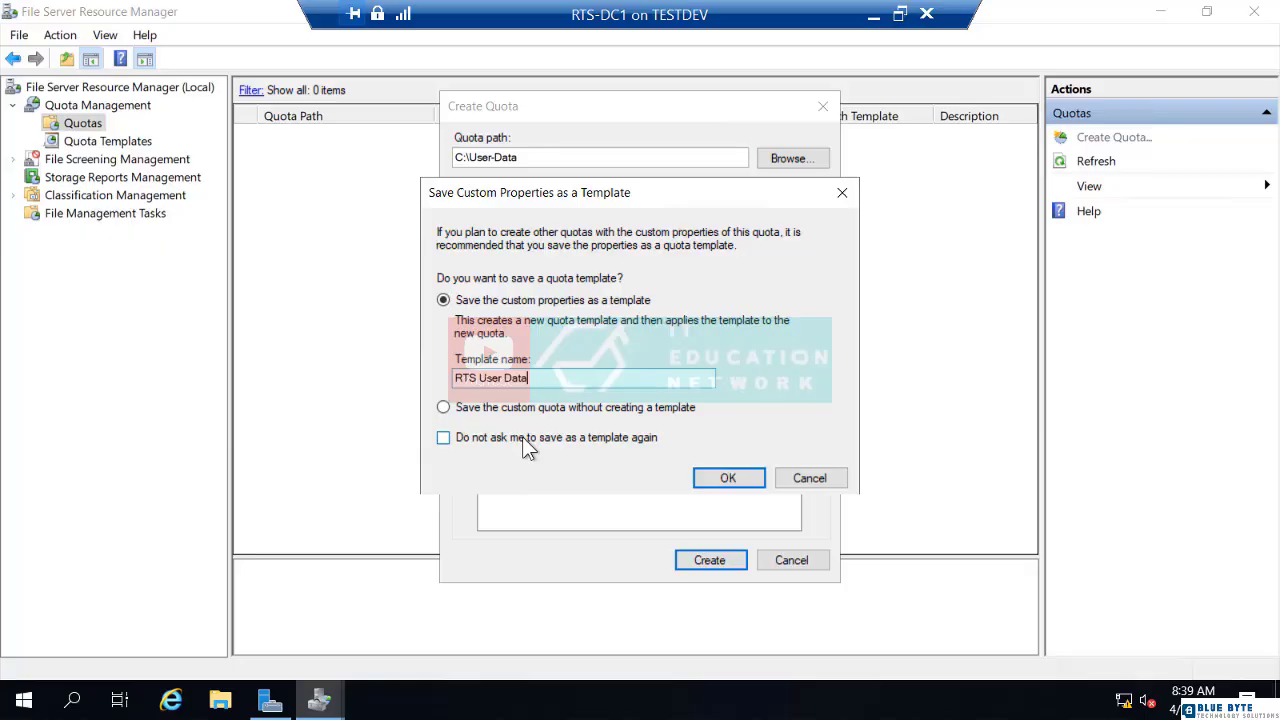
click(723, 478)
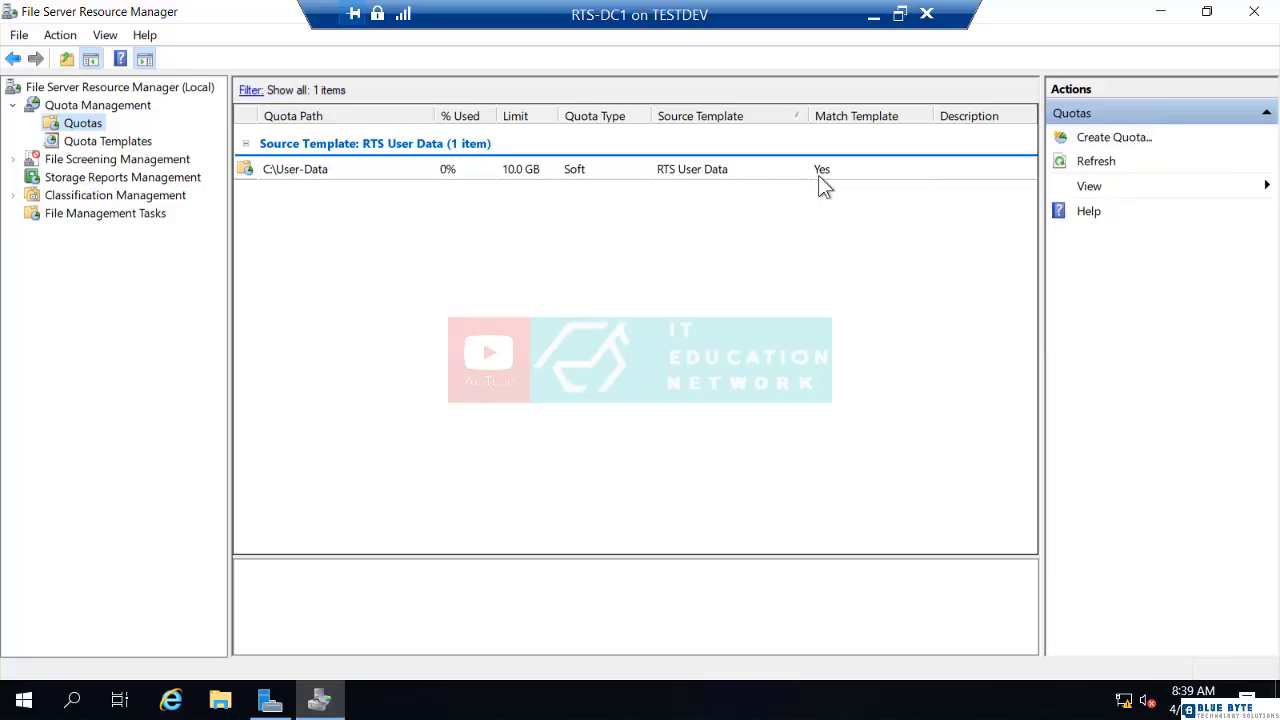
Step: Start a new quota and make a new folder named HR-Users on the C: drive as its path
right_click(84, 125)
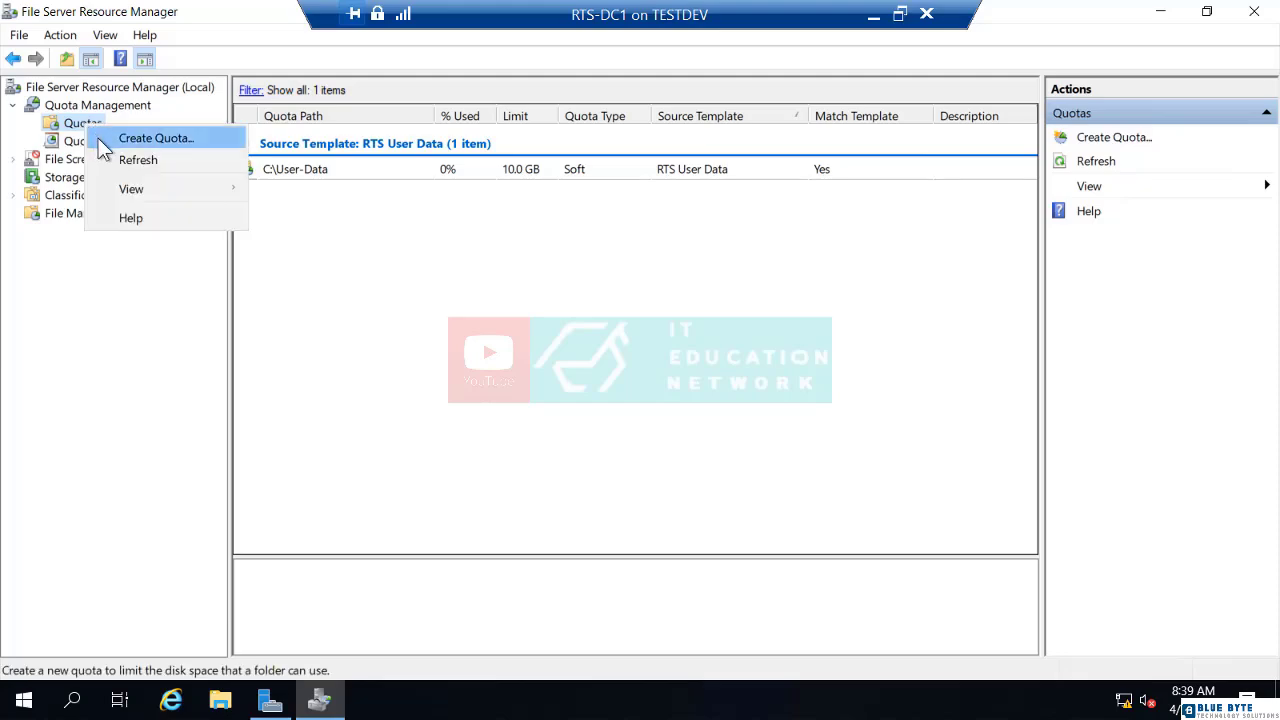
click(103, 139)
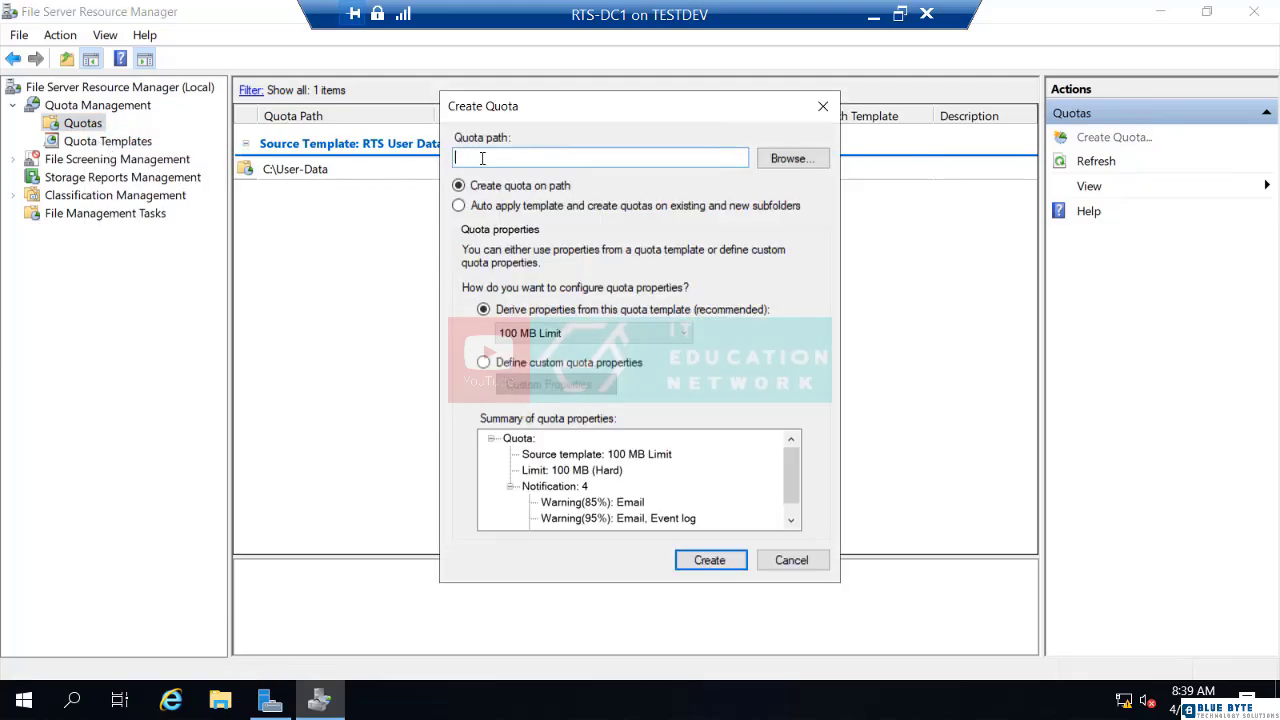
click(782, 158)
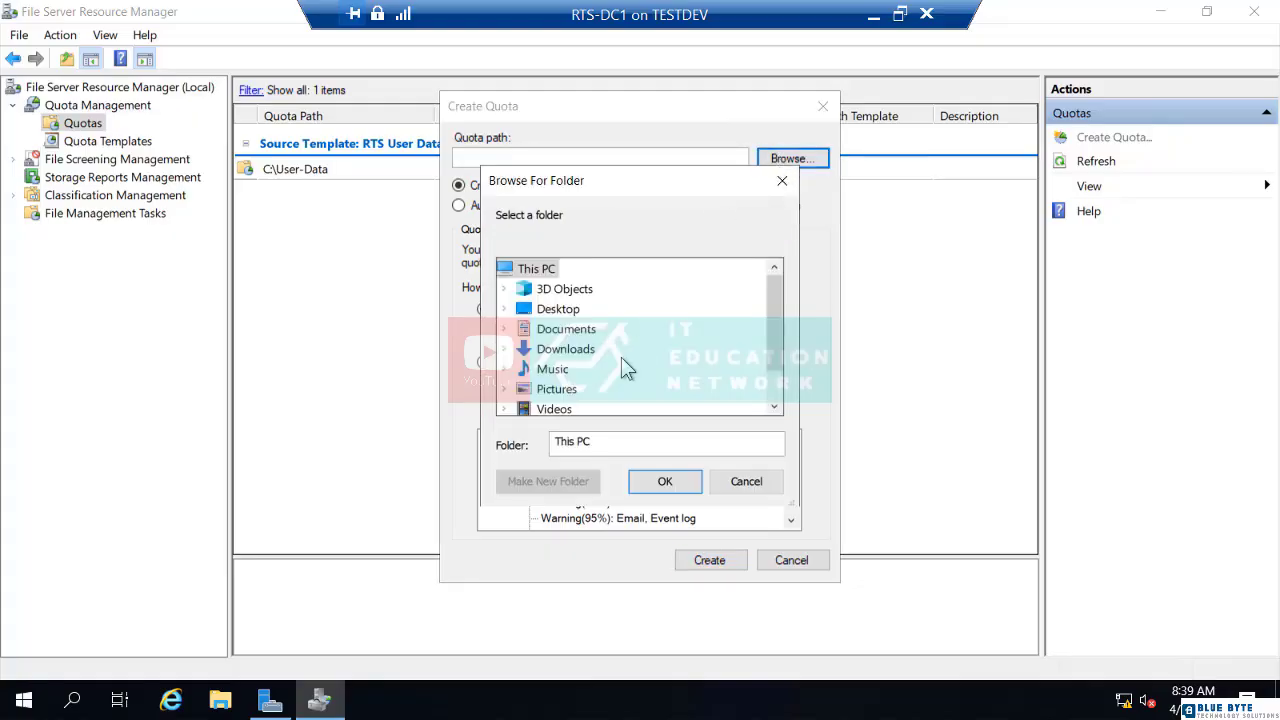
scroll(620, 357, down, 1)
double_click(585, 390)
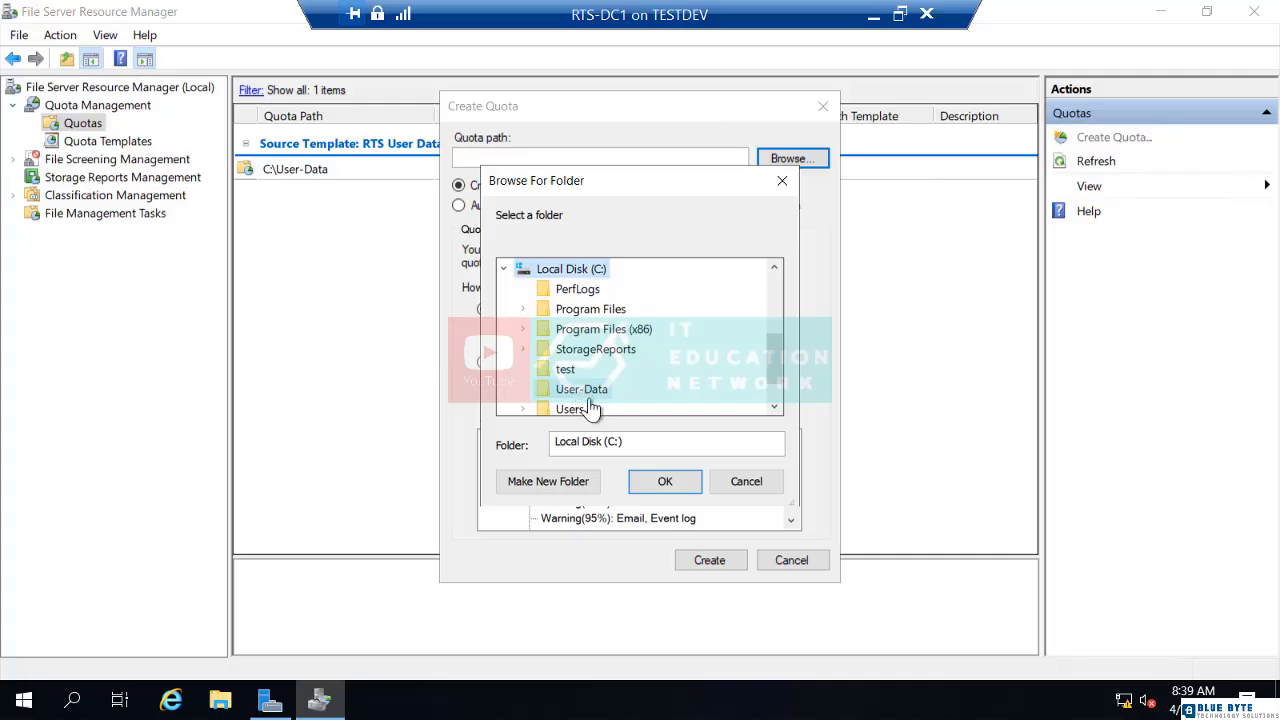
click(563, 488)
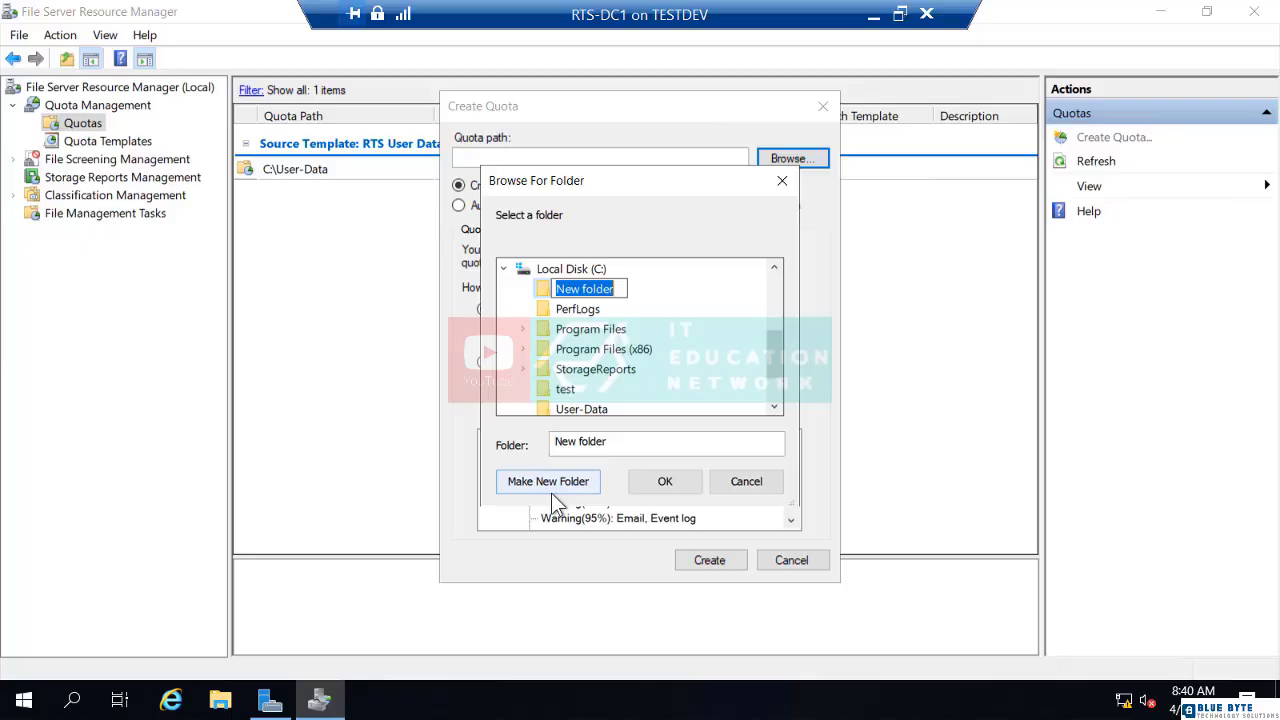
text(HR-)
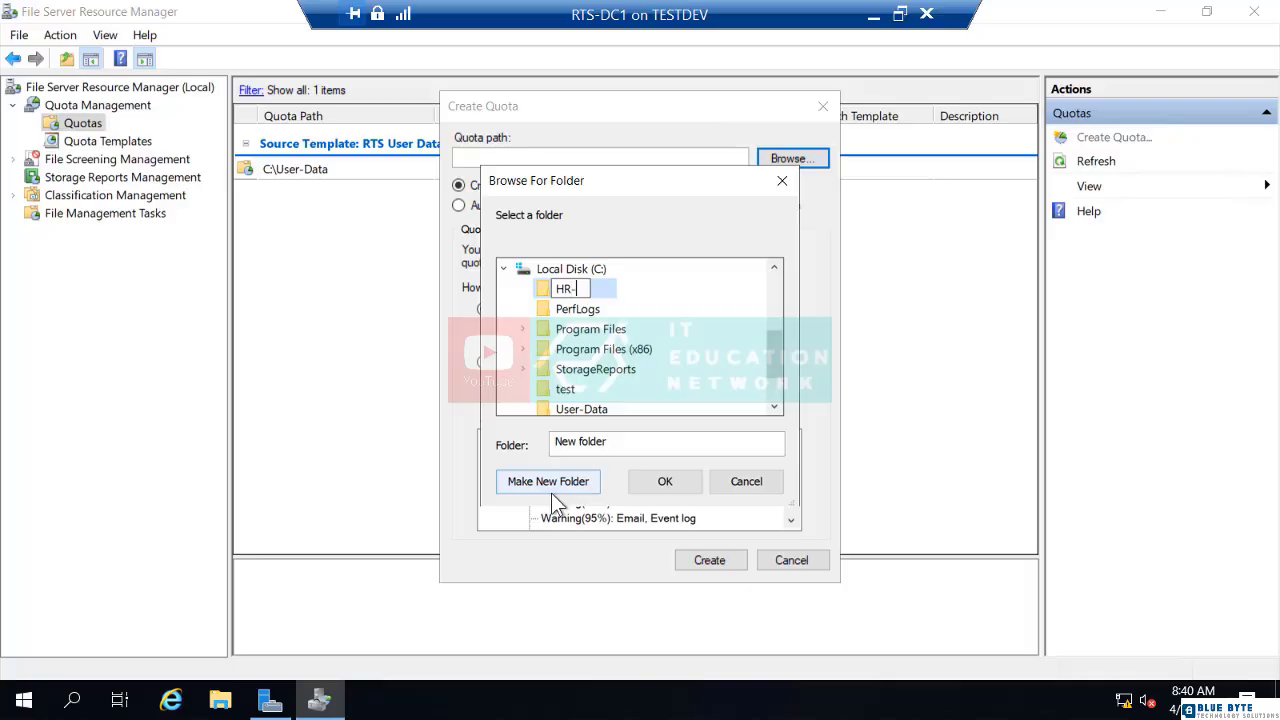
text(Users)
click(665, 481)
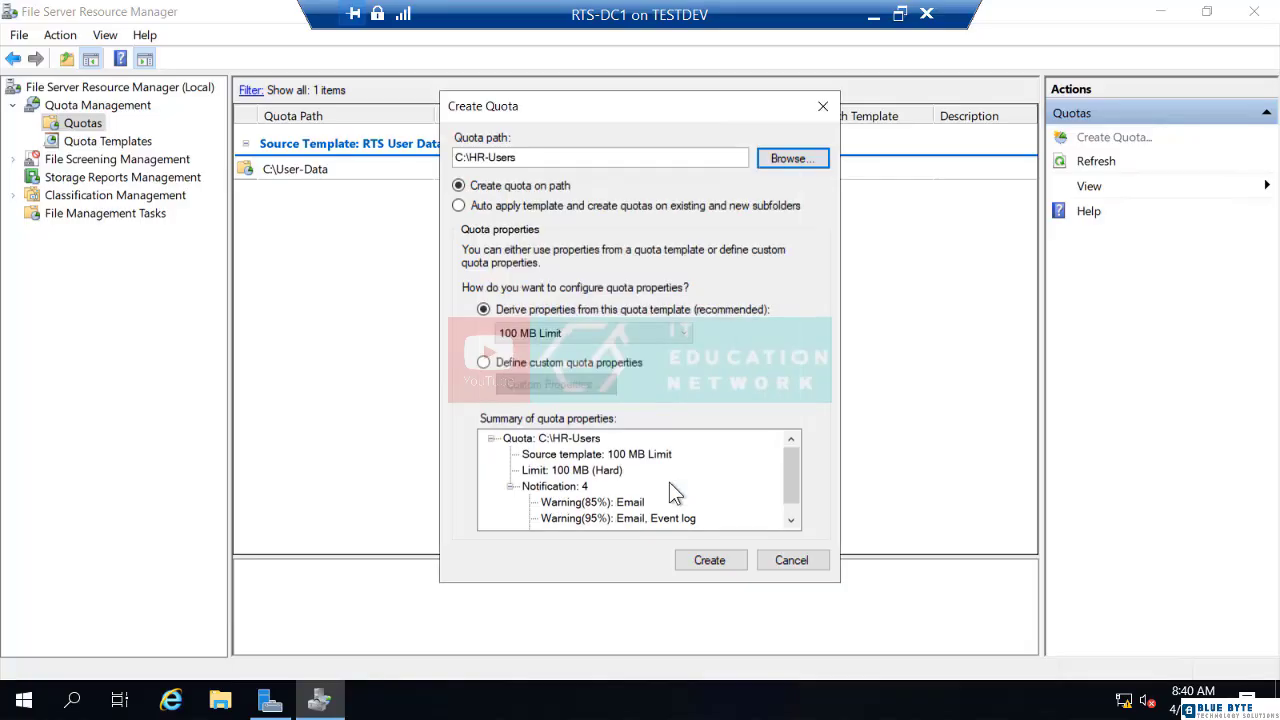
Step: Derive the C:\HR-Users quota's properties from the RTS User Data template and create the quota
click(574, 334)
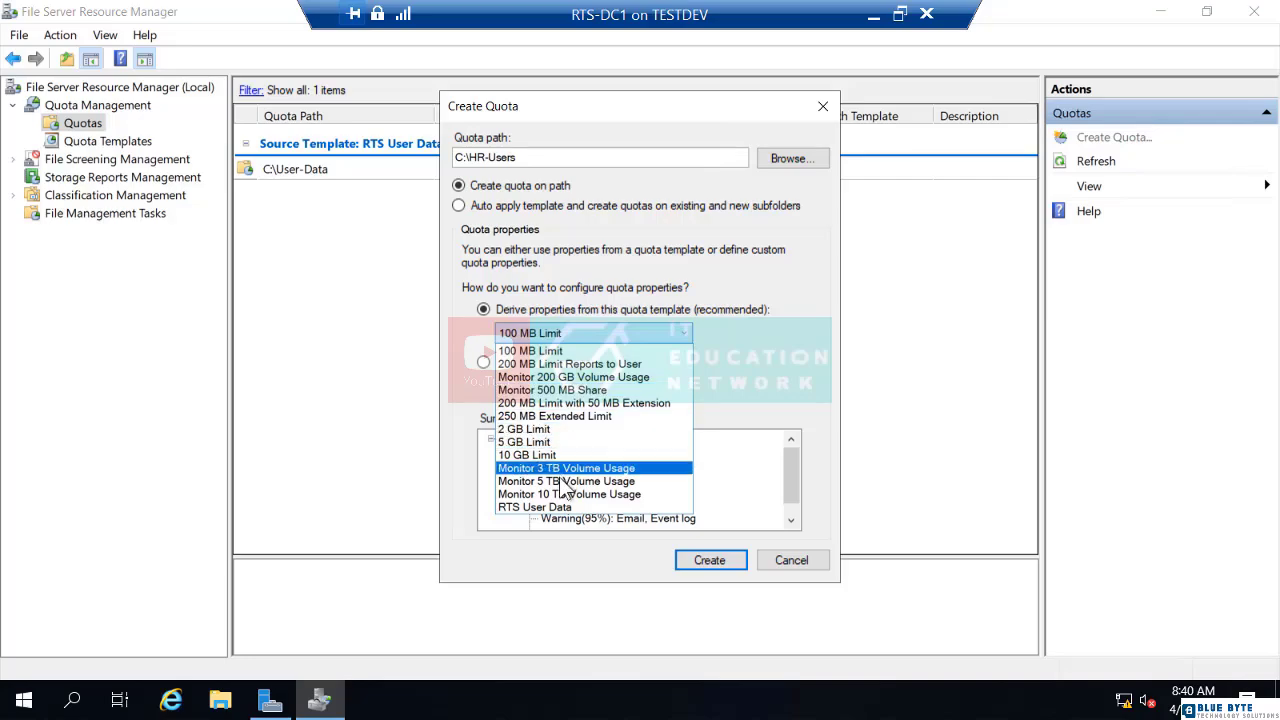
click(552, 507)
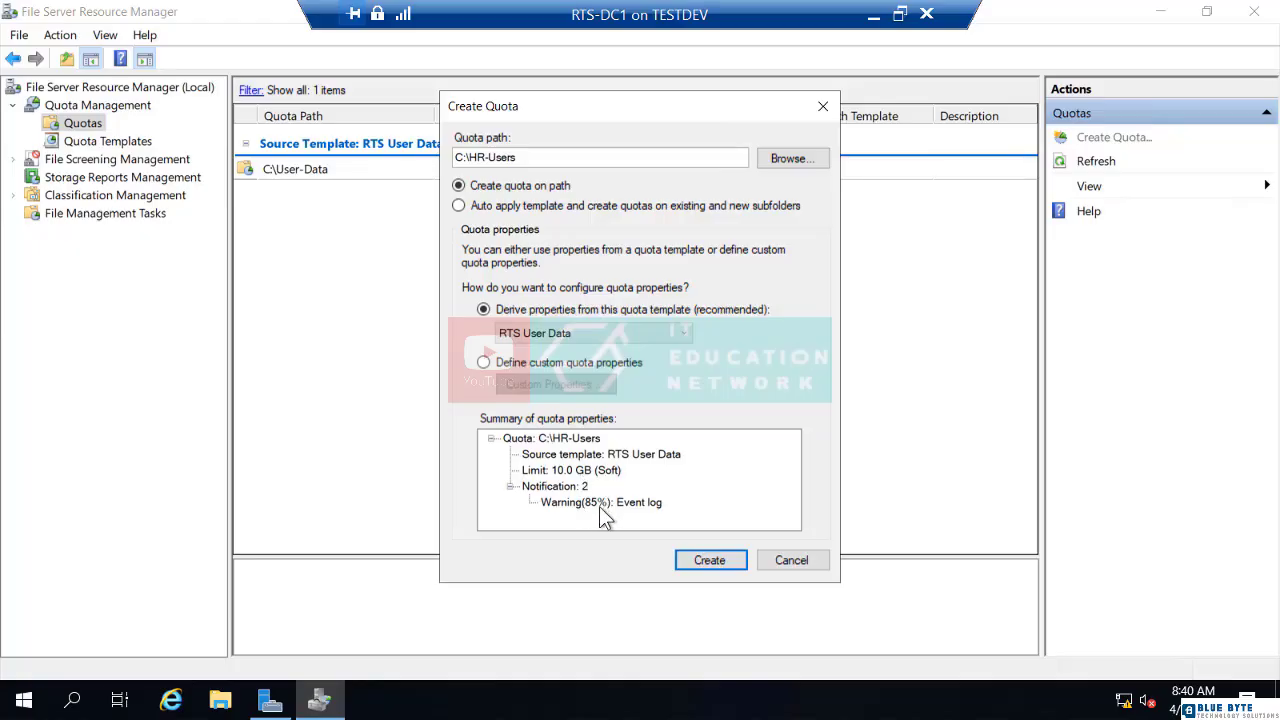
click(709, 561)
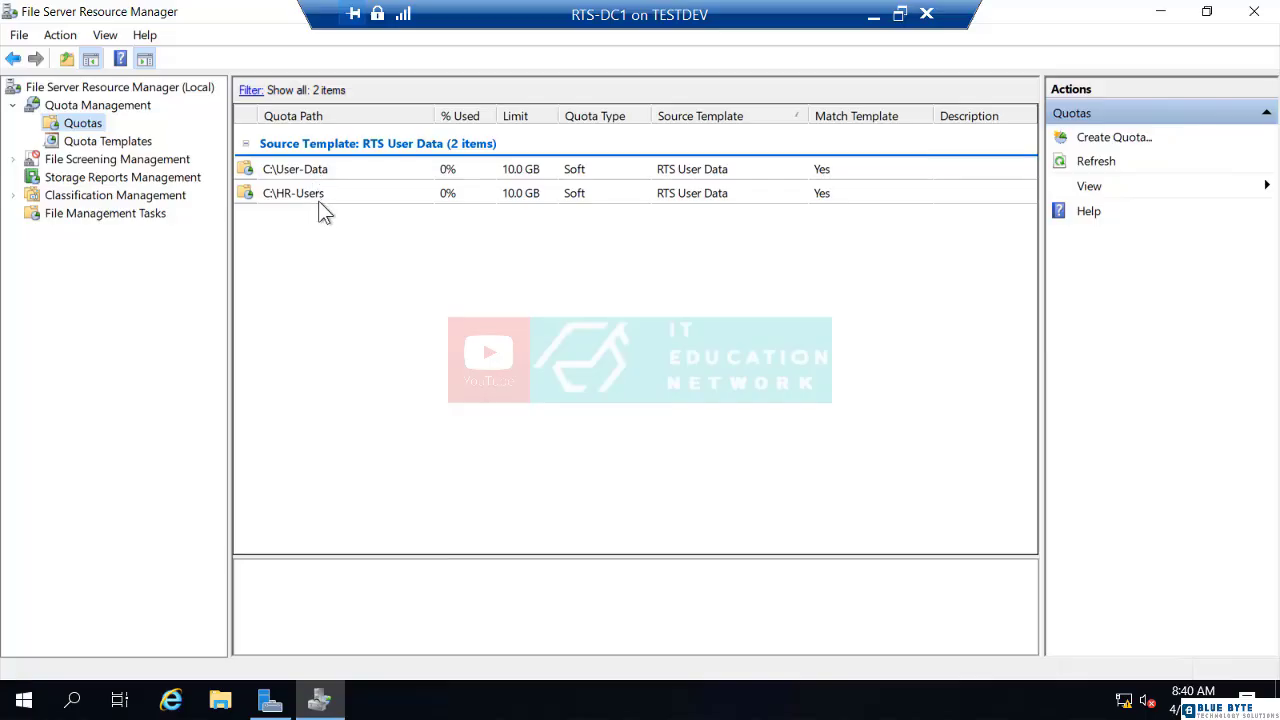
Step: Start another quota and make a new folder named Finance-Users on the C: drive as its path
right_click(94, 123)
click(160, 139)
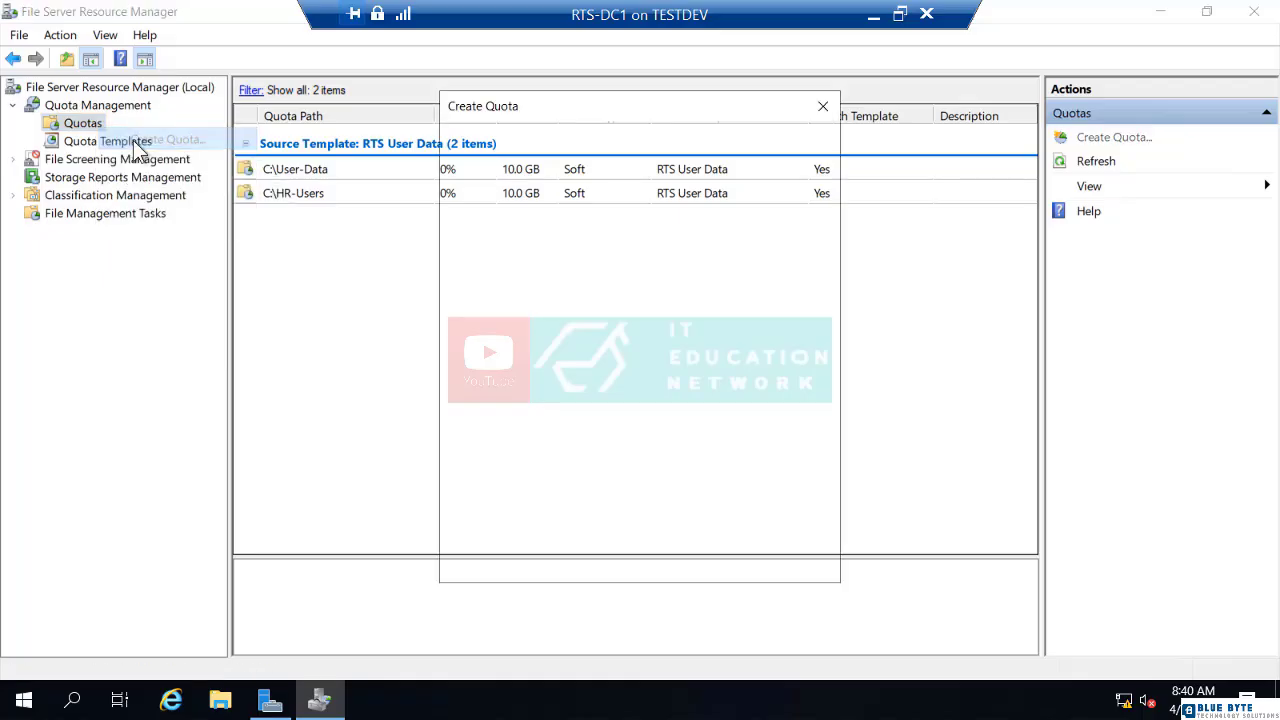
click(790, 162)
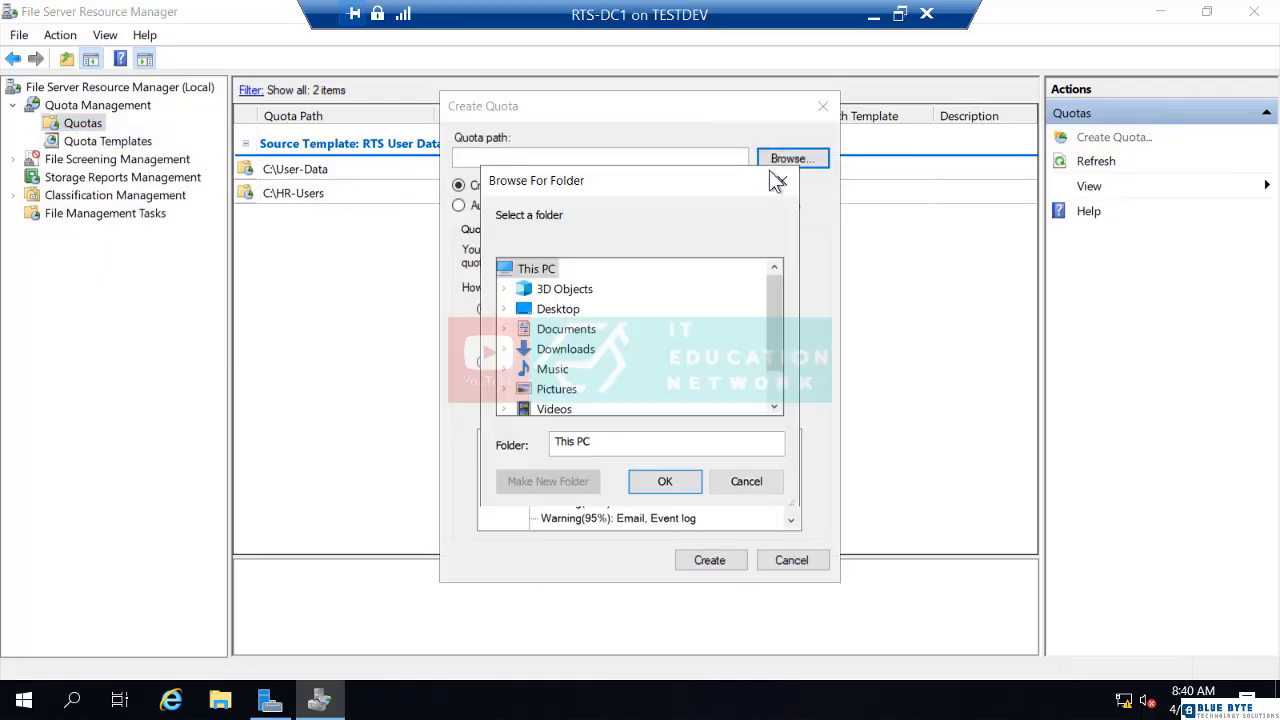
scroll(570, 375, down, 1)
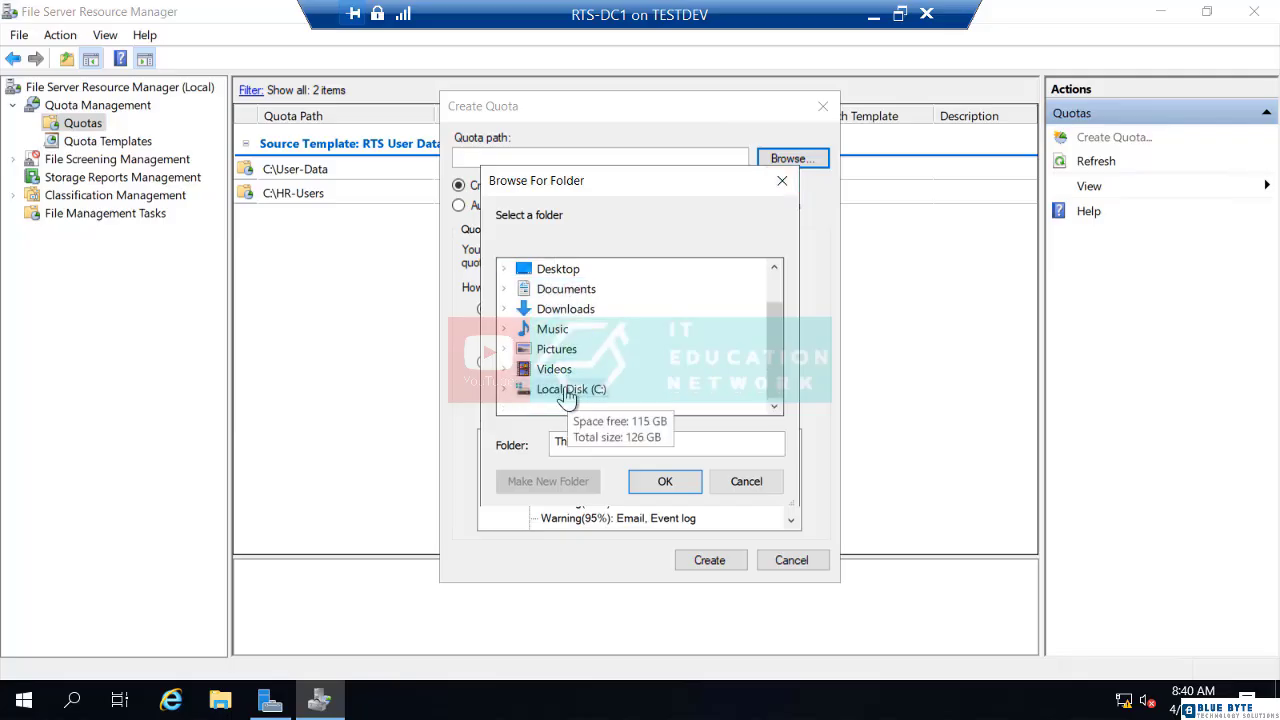
click(570, 389)
click(559, 482)
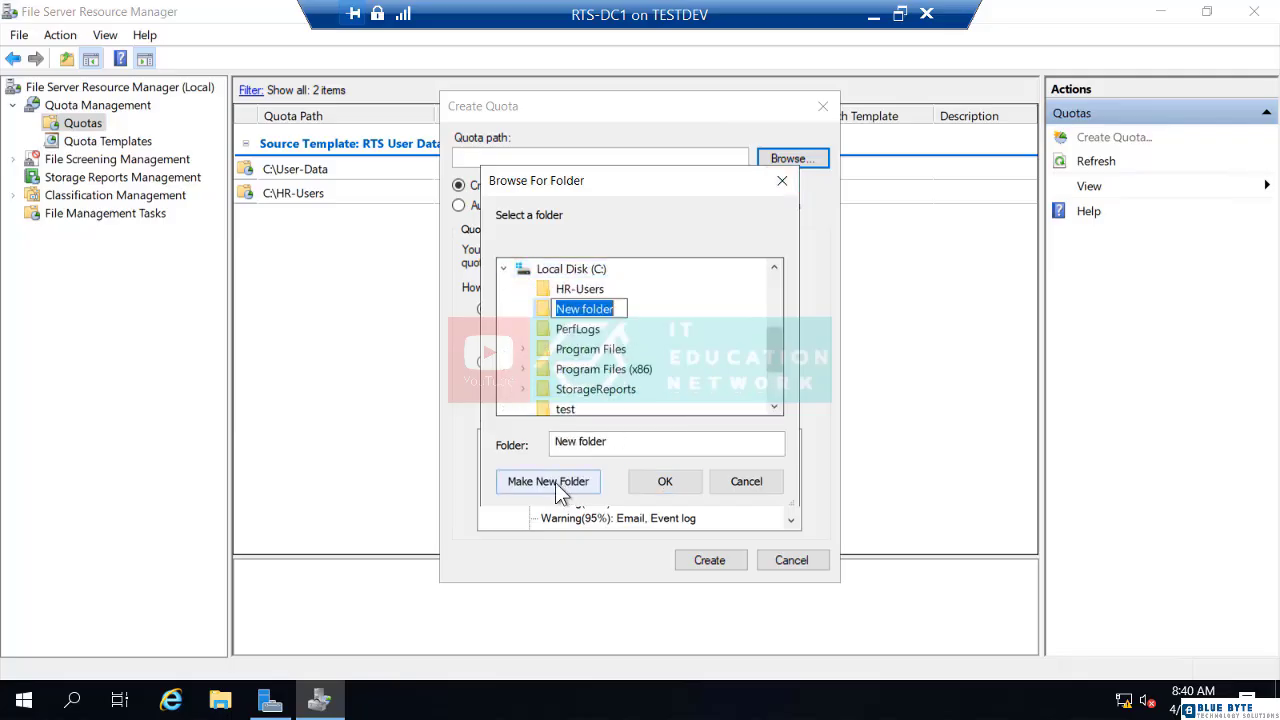
text(Funance)
key(BackSpace)
key(BackSpace)
key(BackSpace)
key(BackSpace)
key(BackSpace)
key(BackSpace)
key(BackSpace)
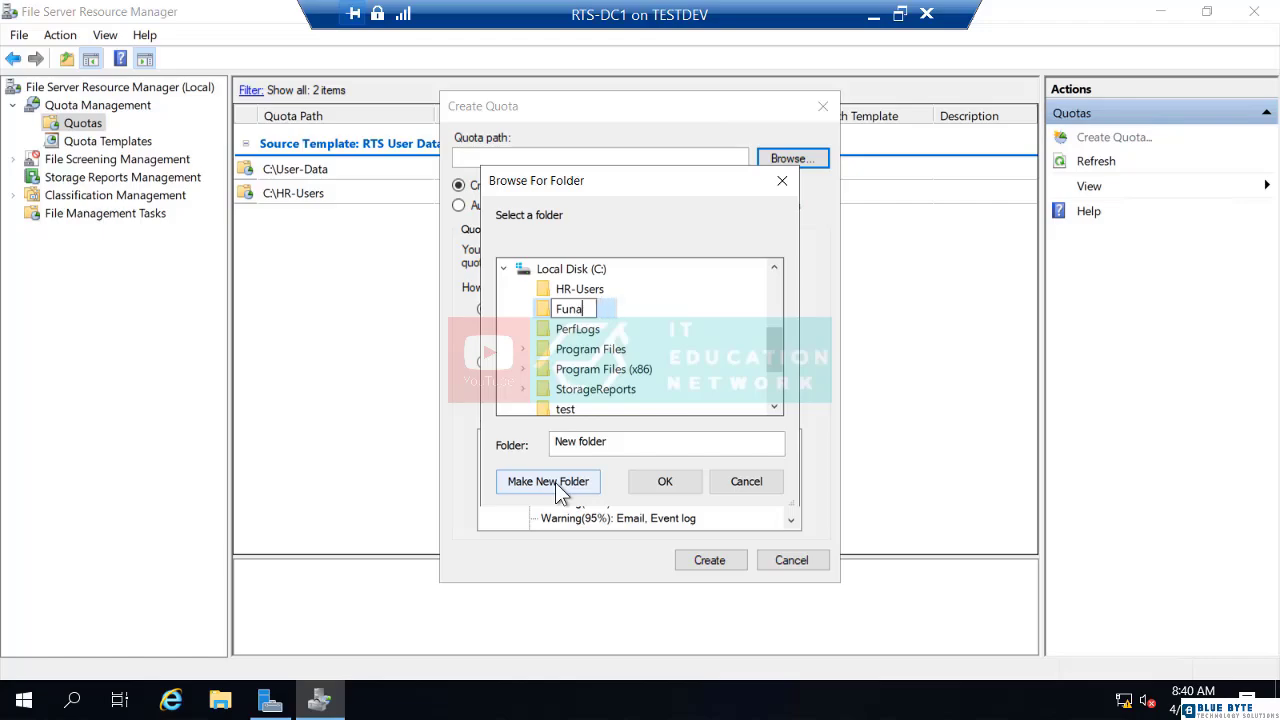
text(Finance-Users)
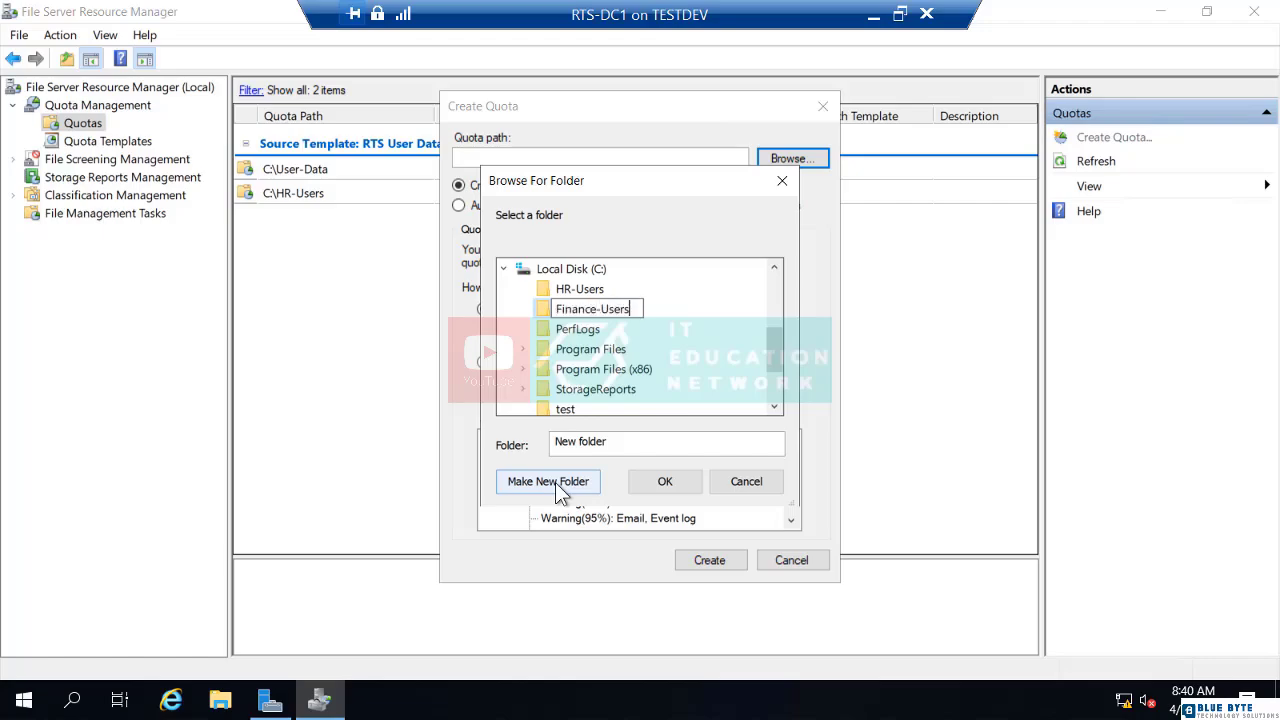
click(658, 483)
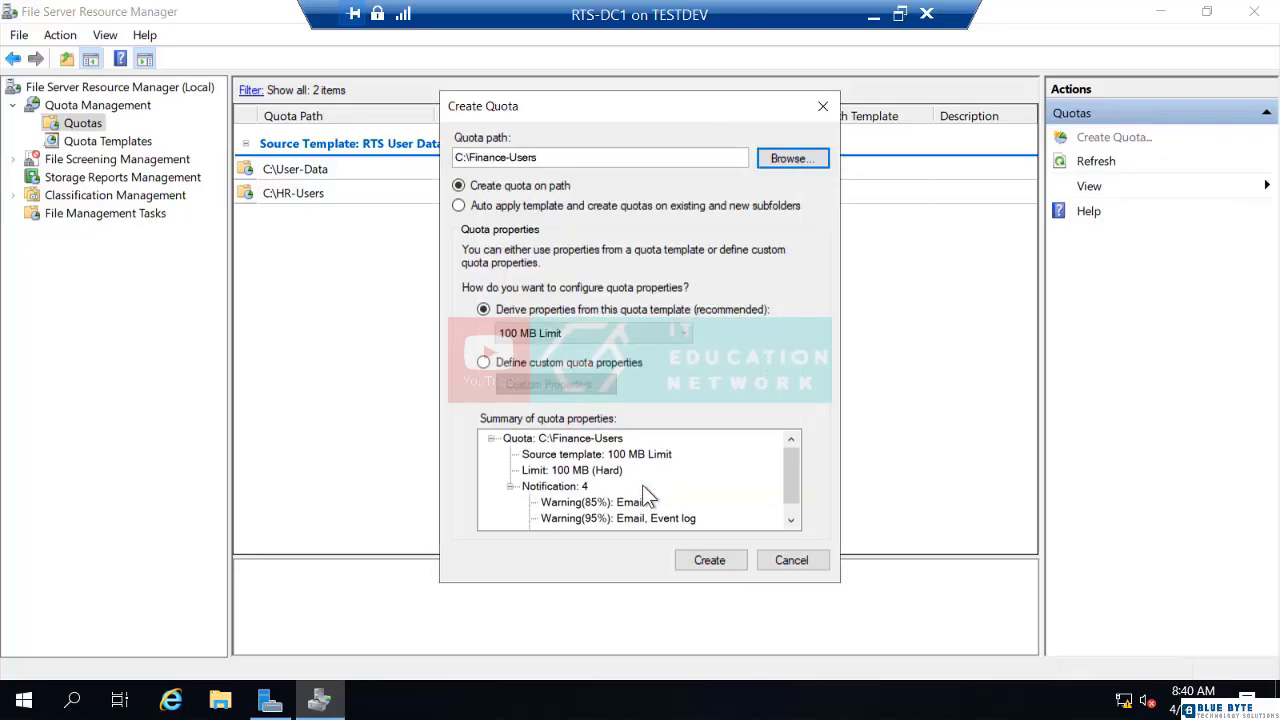
Step: Derive the C:\Finance-Users quota's properties from the RTS User Data template and create the quota
click(550, 337)
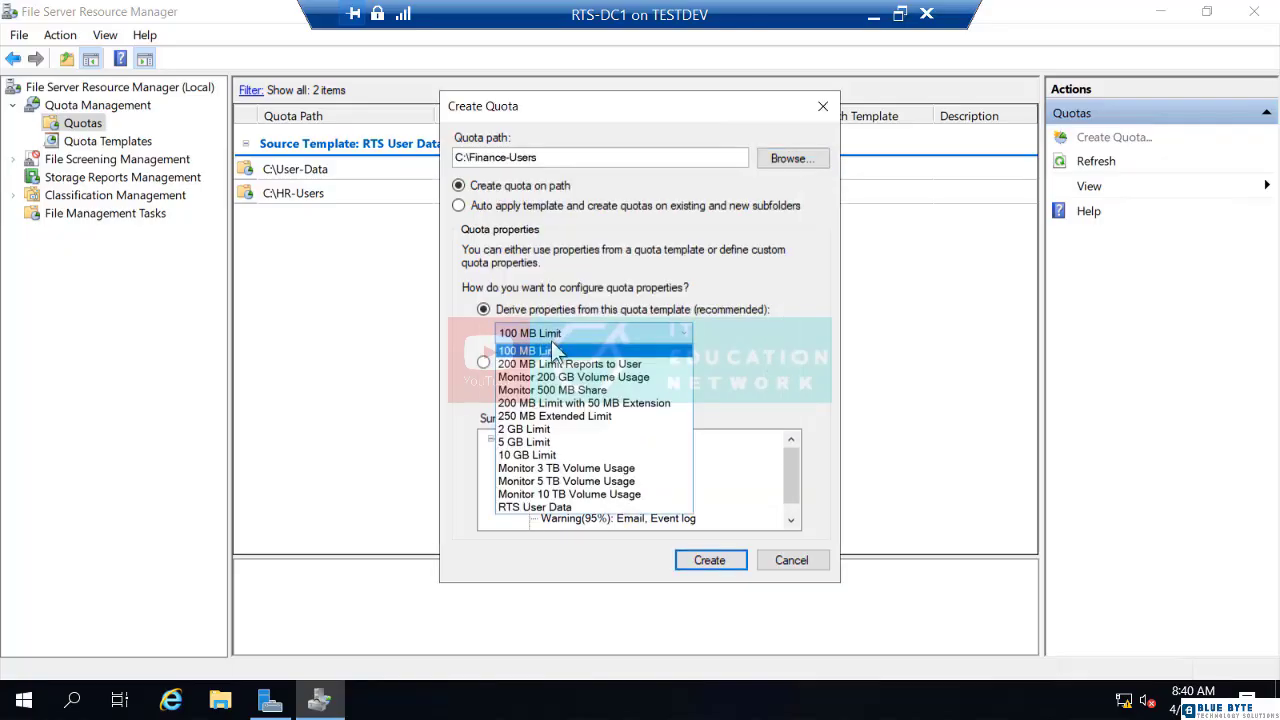
click(548, 508)
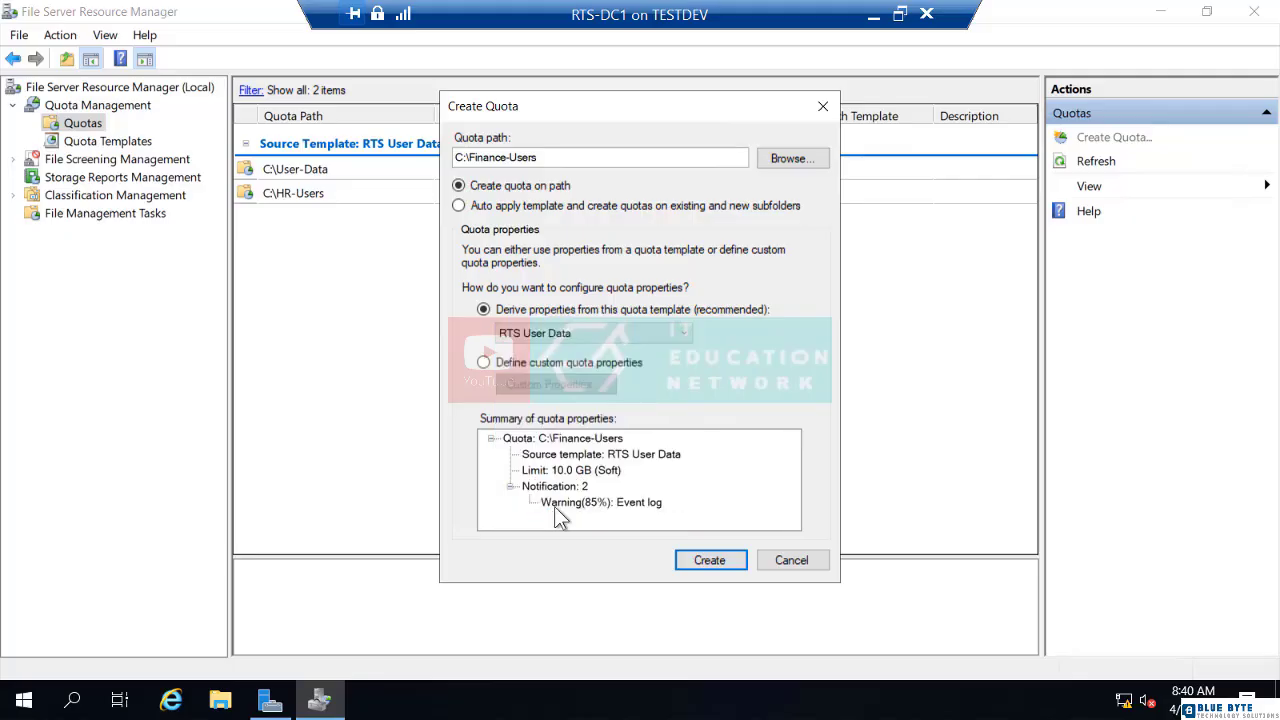
click(707, 561)
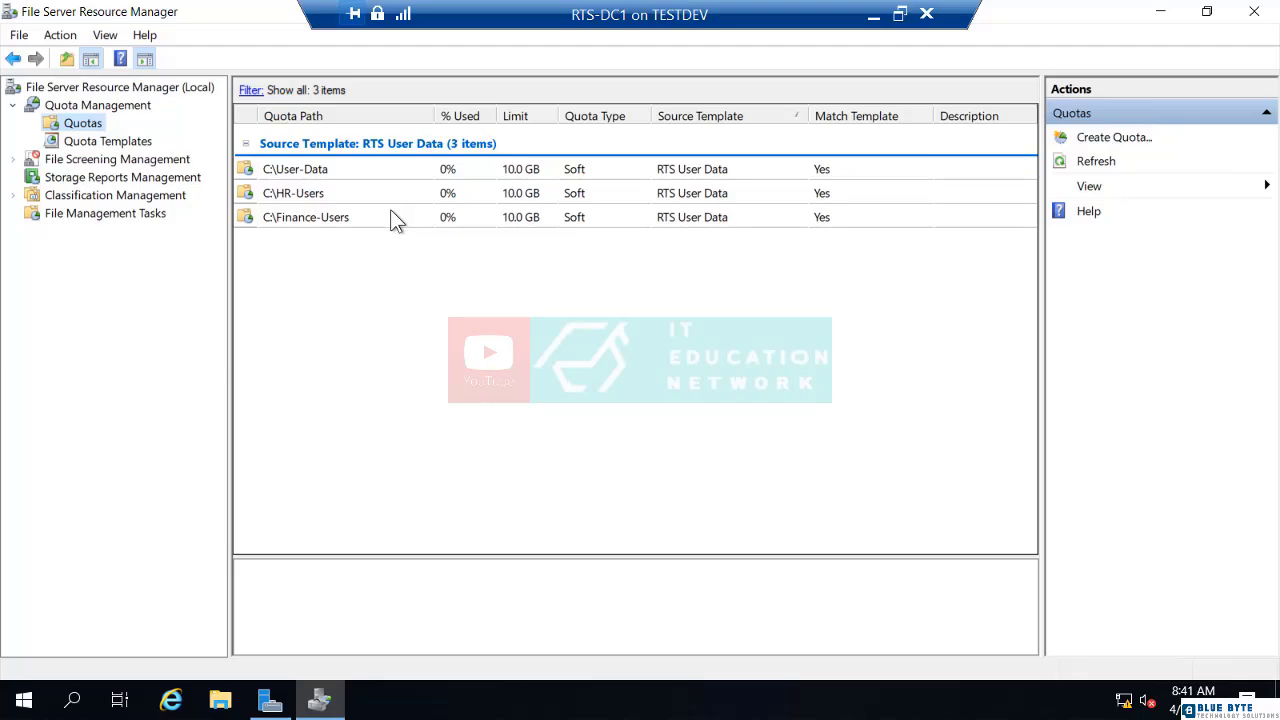
Step: Start another quota and make a new folder named Marketing-Users on the C: drive as its path
right_click(89, 127)
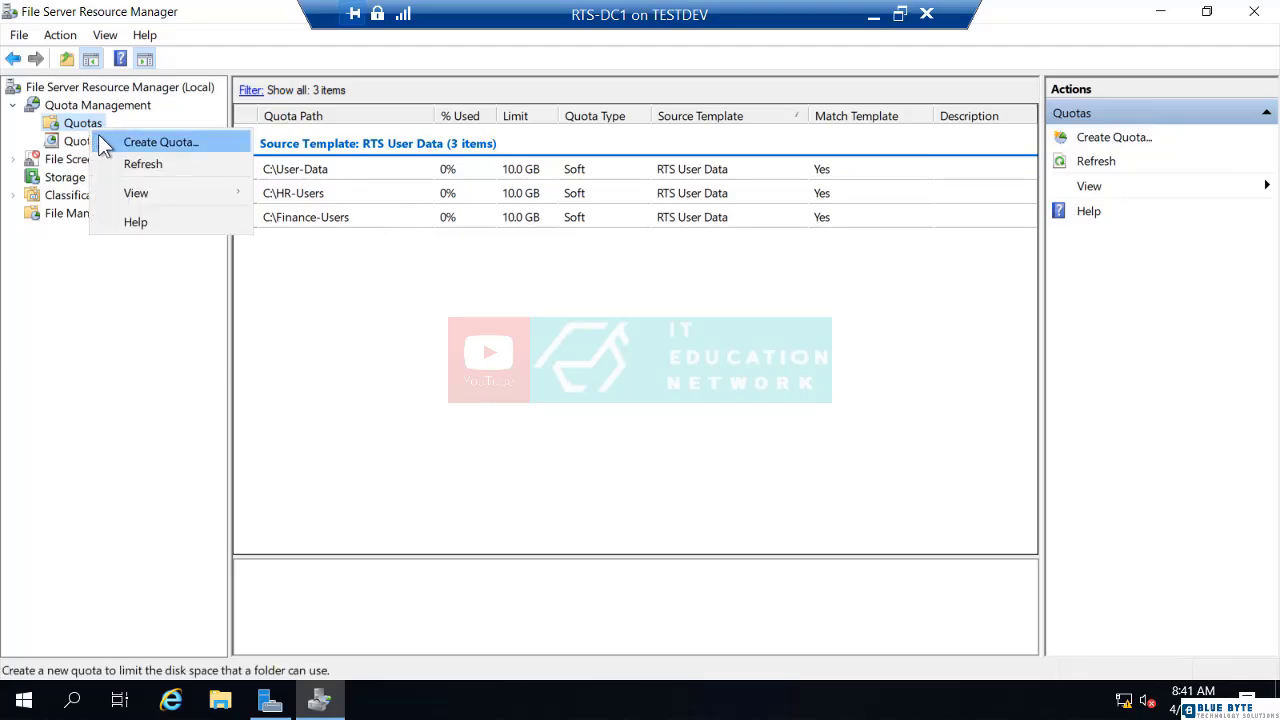
click(99, 137)
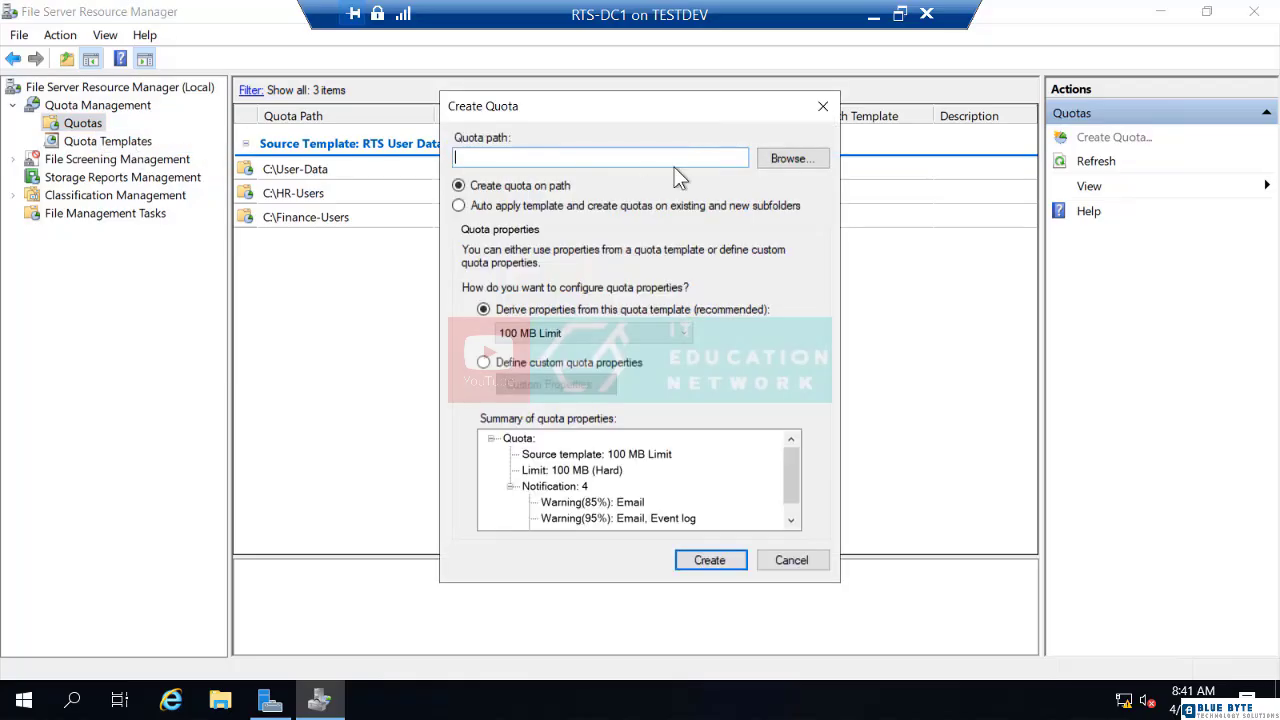
click(771, 162)
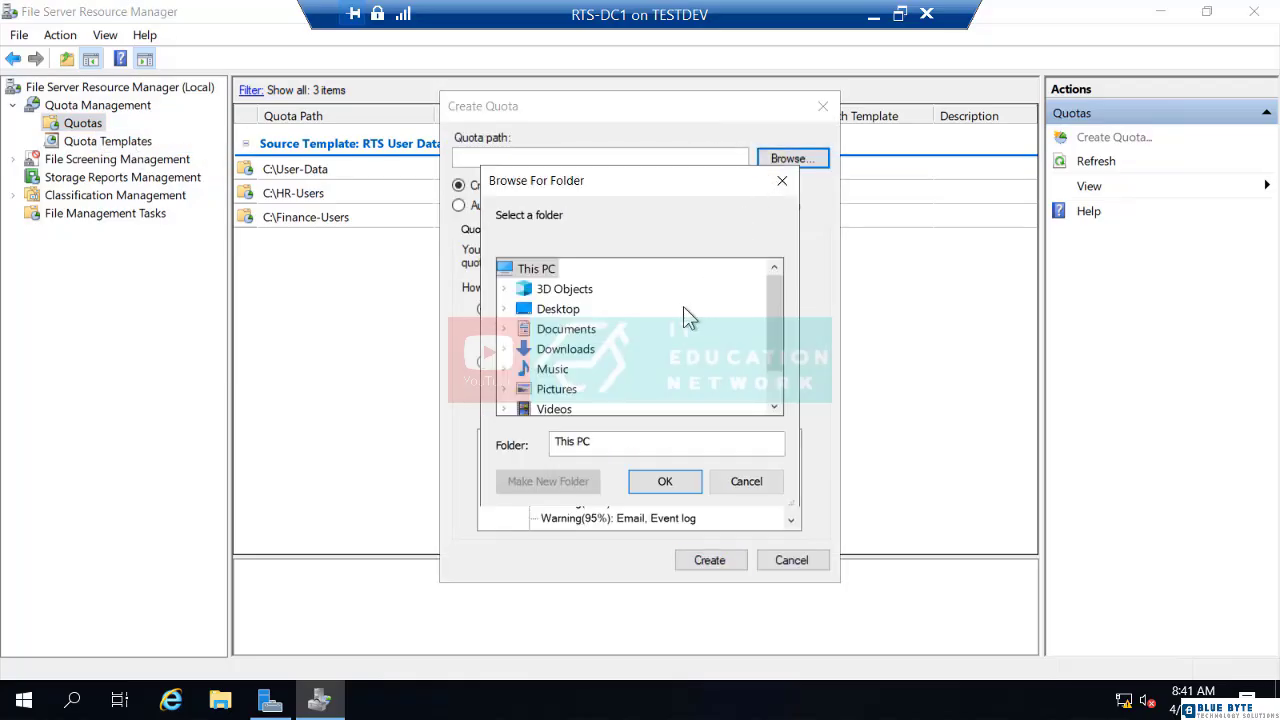
scroll(680, 320, down, 2)
click(598, 392)
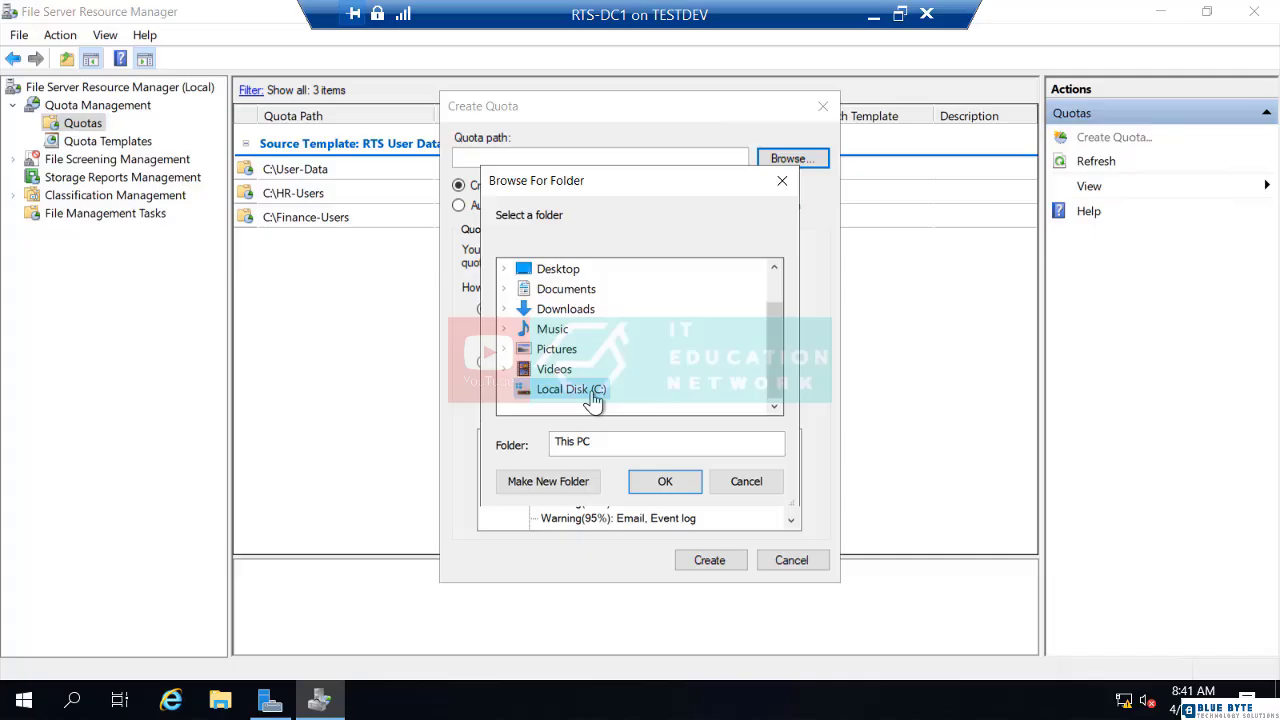
click(564, 484)
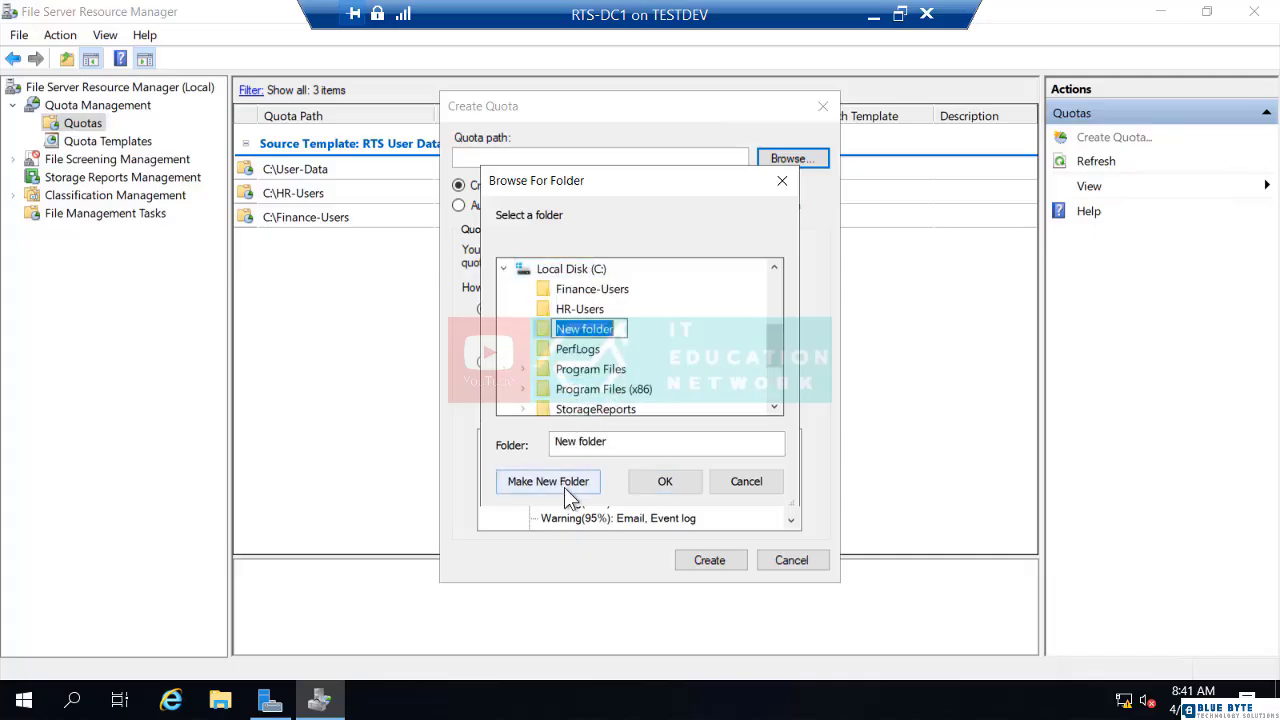
text(Marketing)
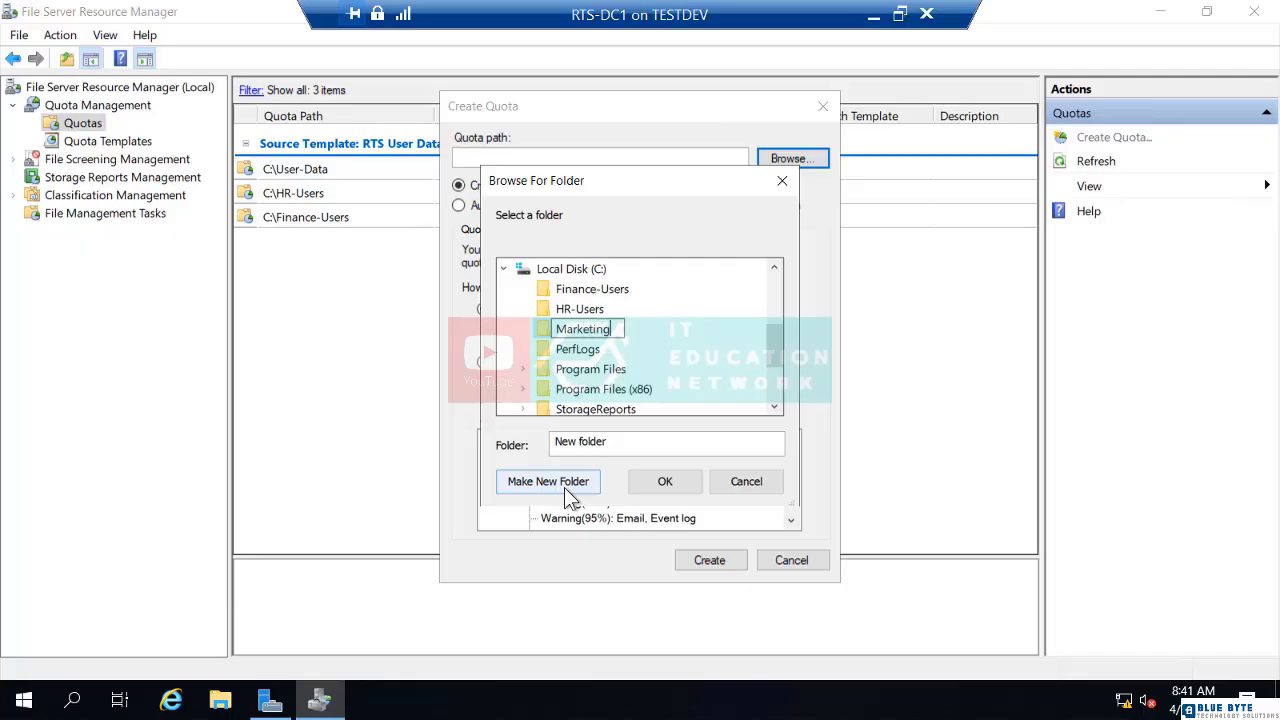
text(-Users)
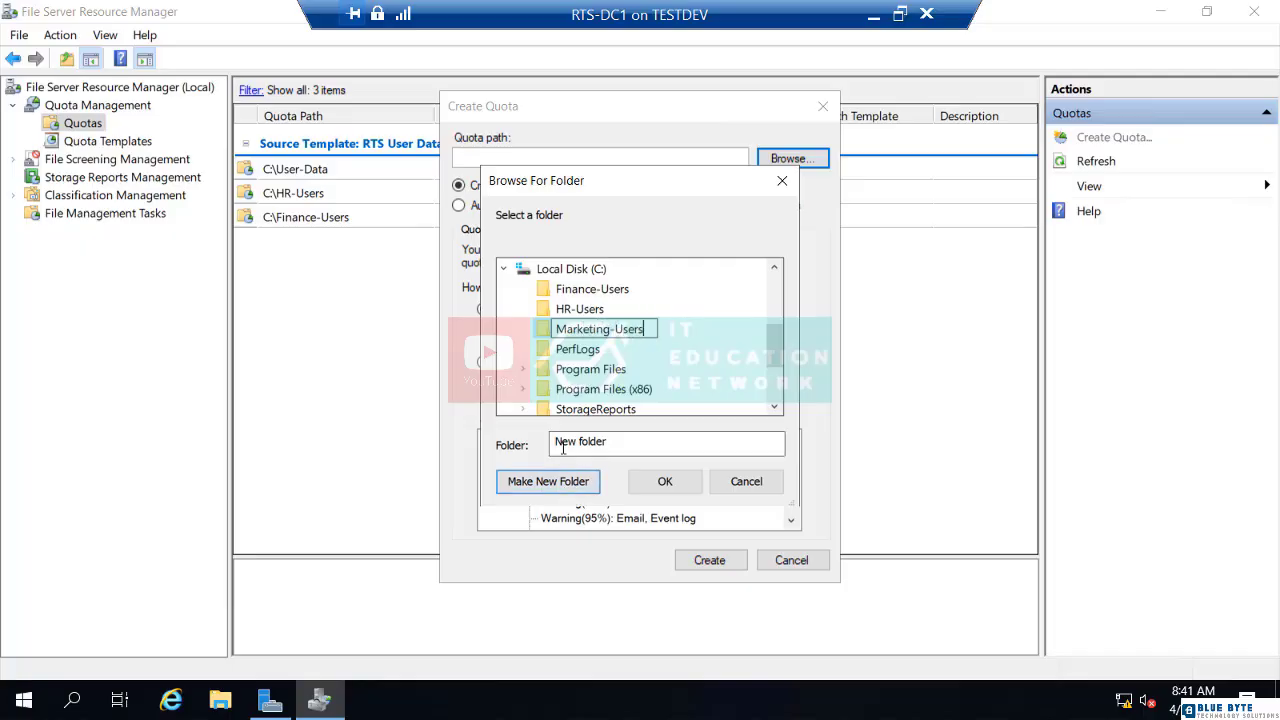
click(665, 484)
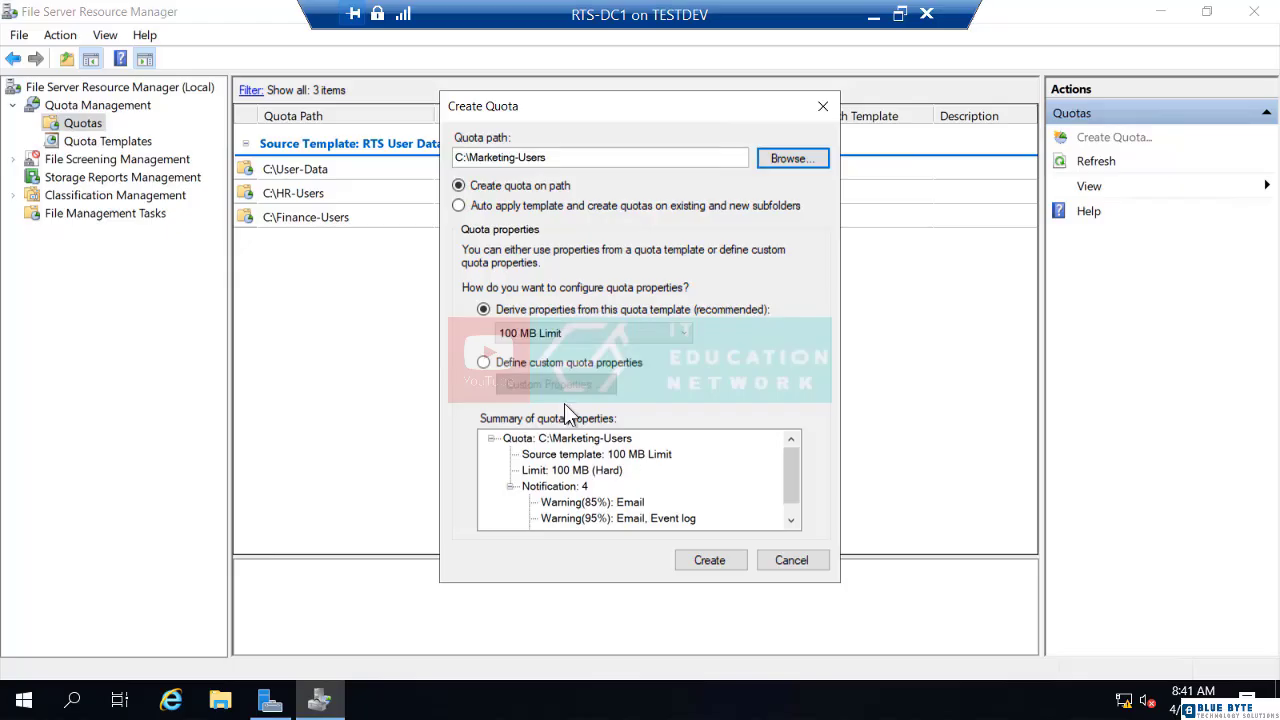
Step: Define custom quota properties for C:\Marketing-Users with a space limit of 25 GB
click(550, 363)
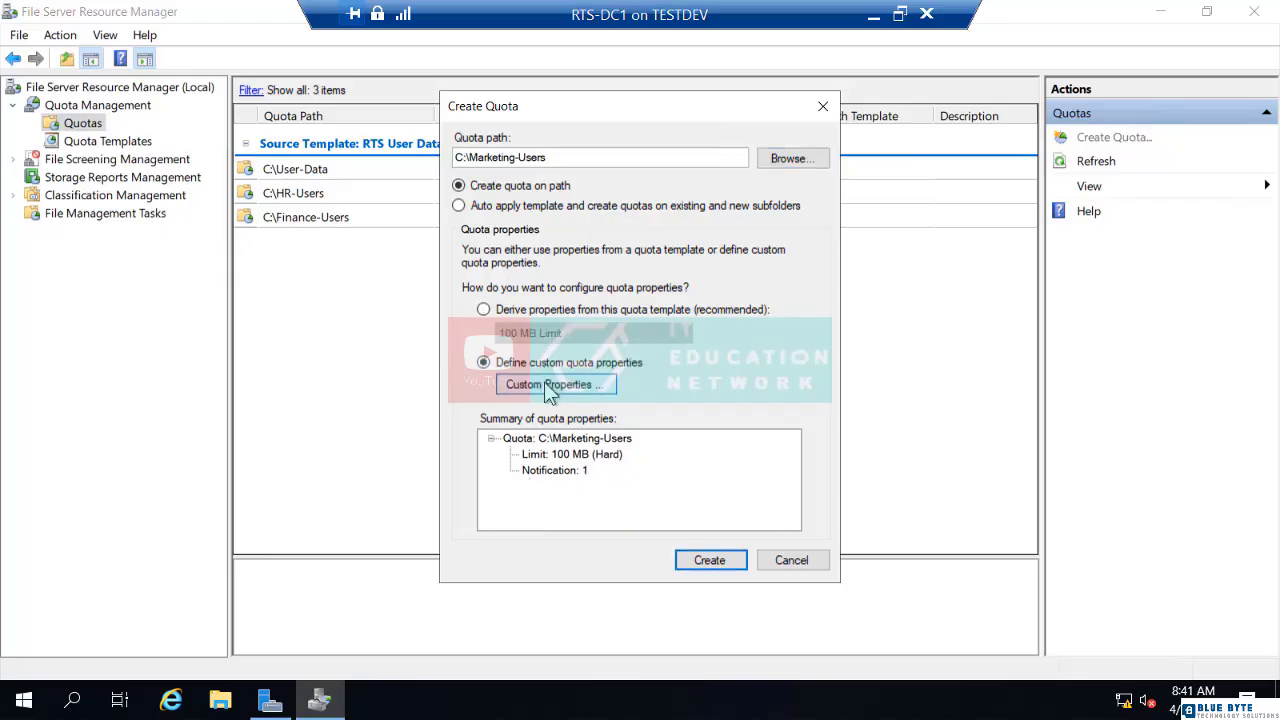
click(550, 385)
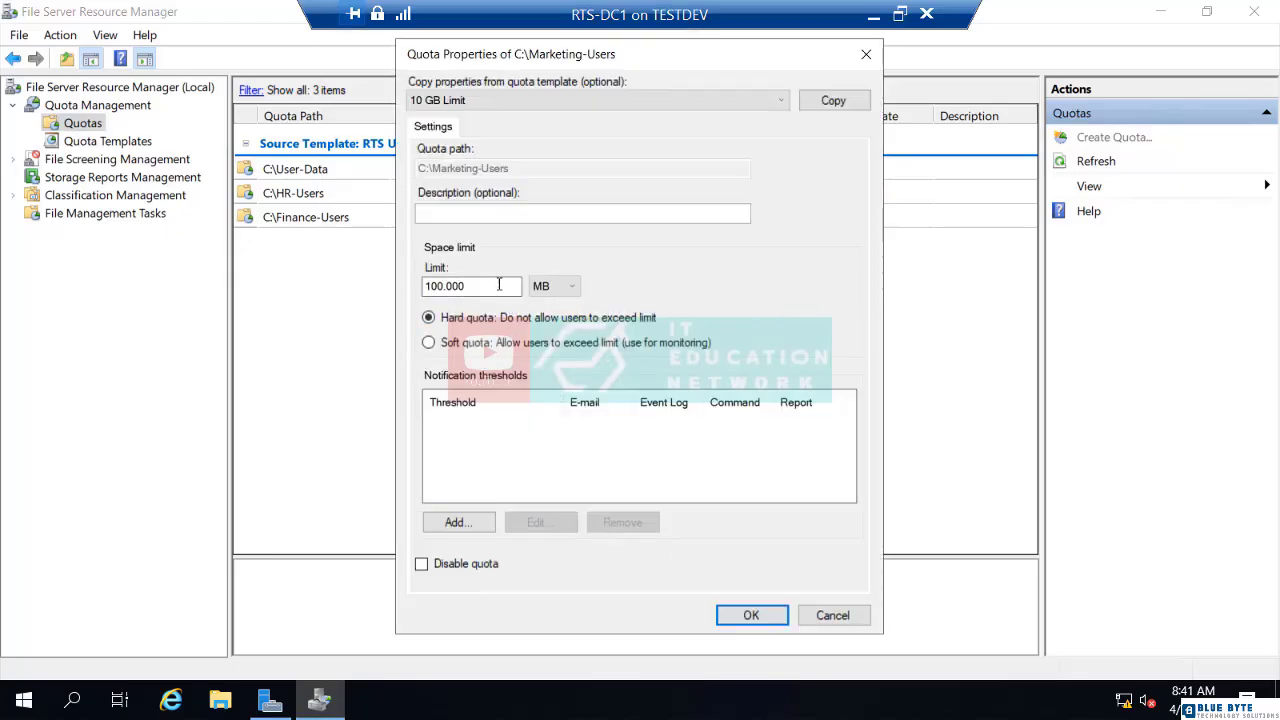
drag(517, 287, 410, 290)
text(25)
click(563, 288)
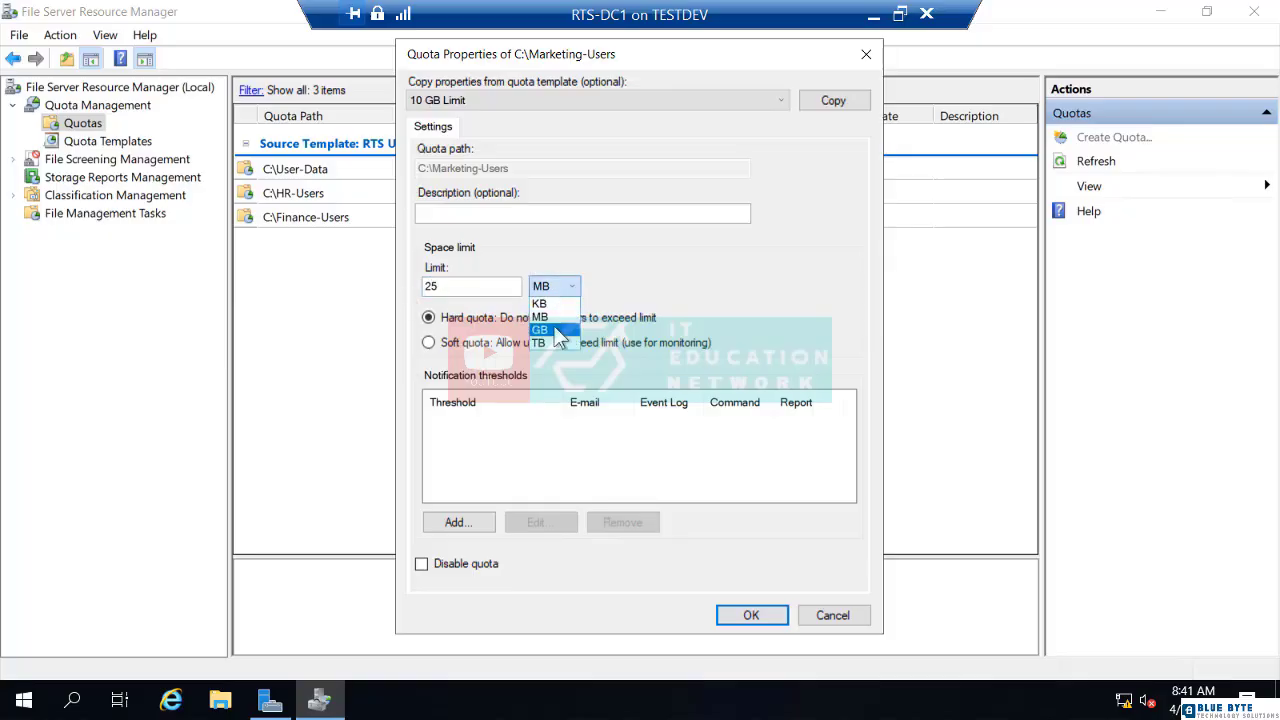
click(558, 328)
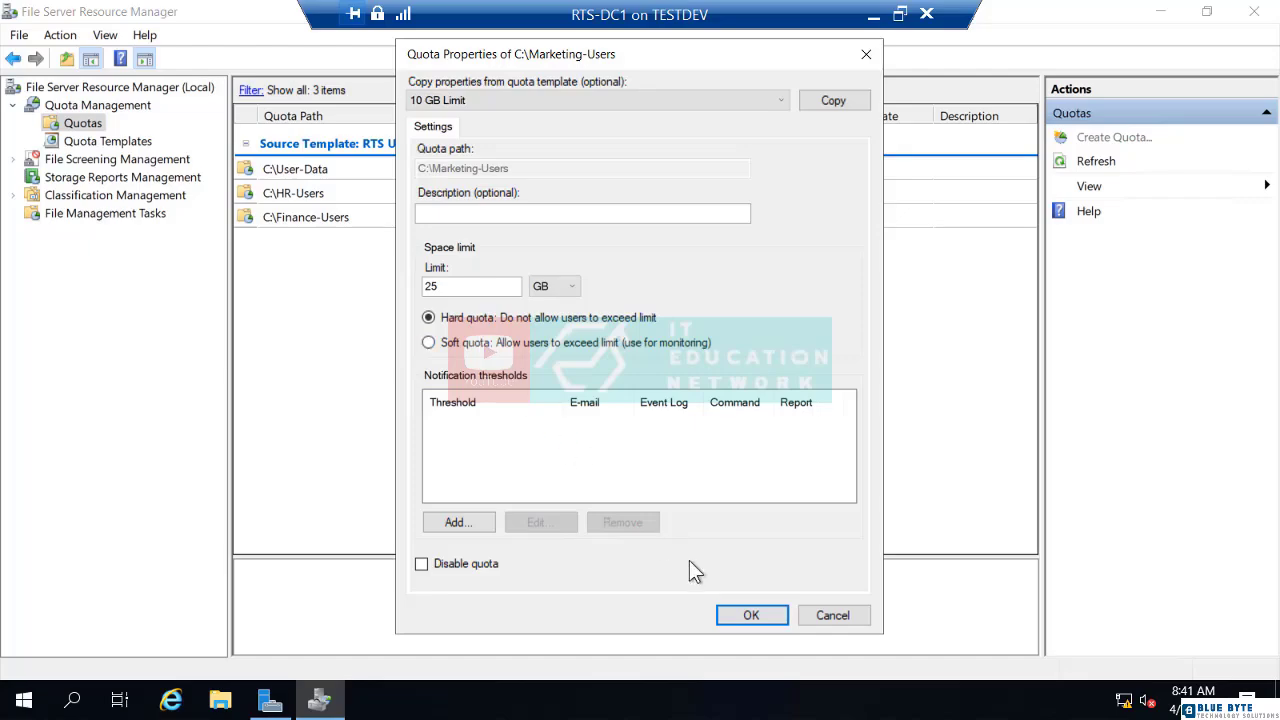
click(753, 616)
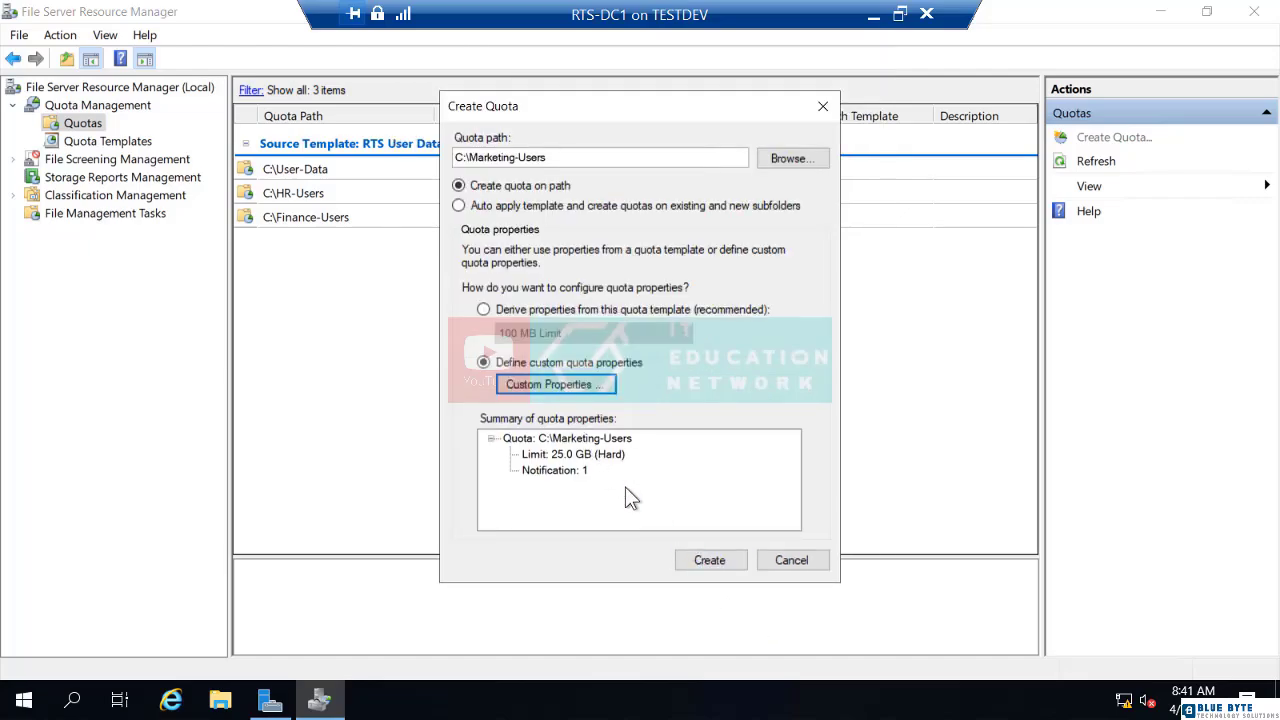
Step: Create the C:\Marketing-Users quota, saving the custom quota without creating a template
click(706, 560)
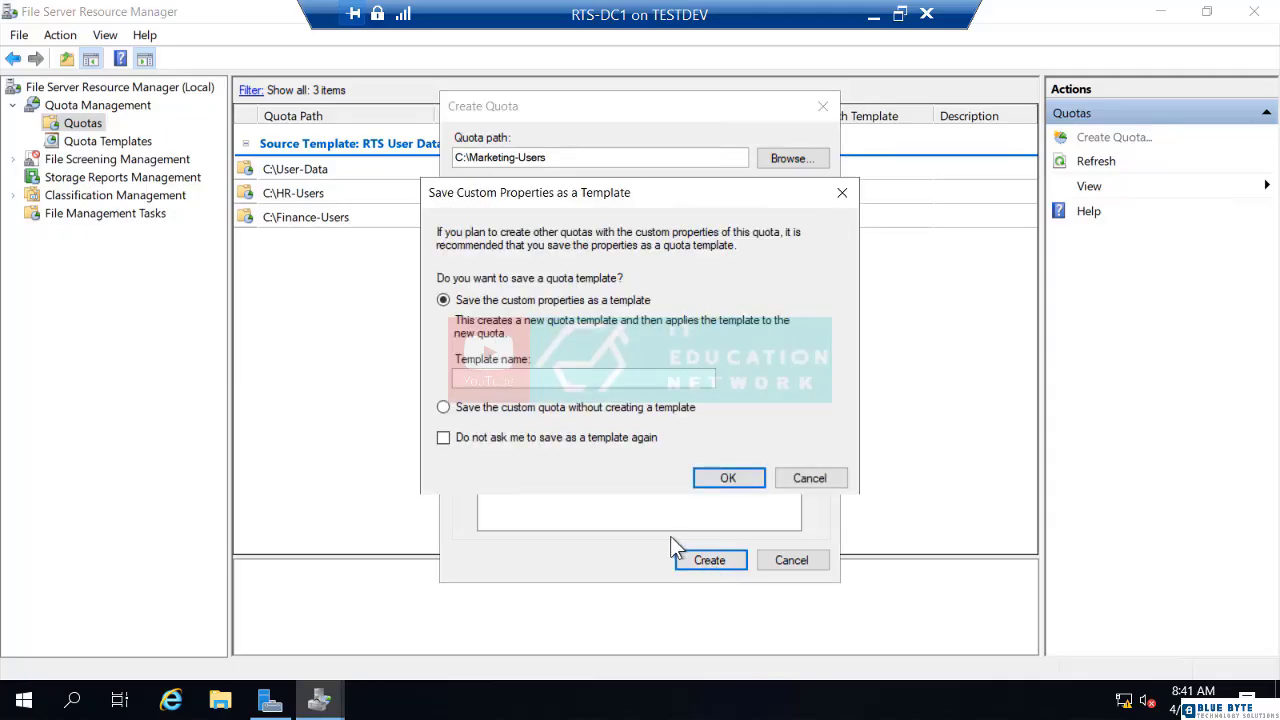
click(444, 408)
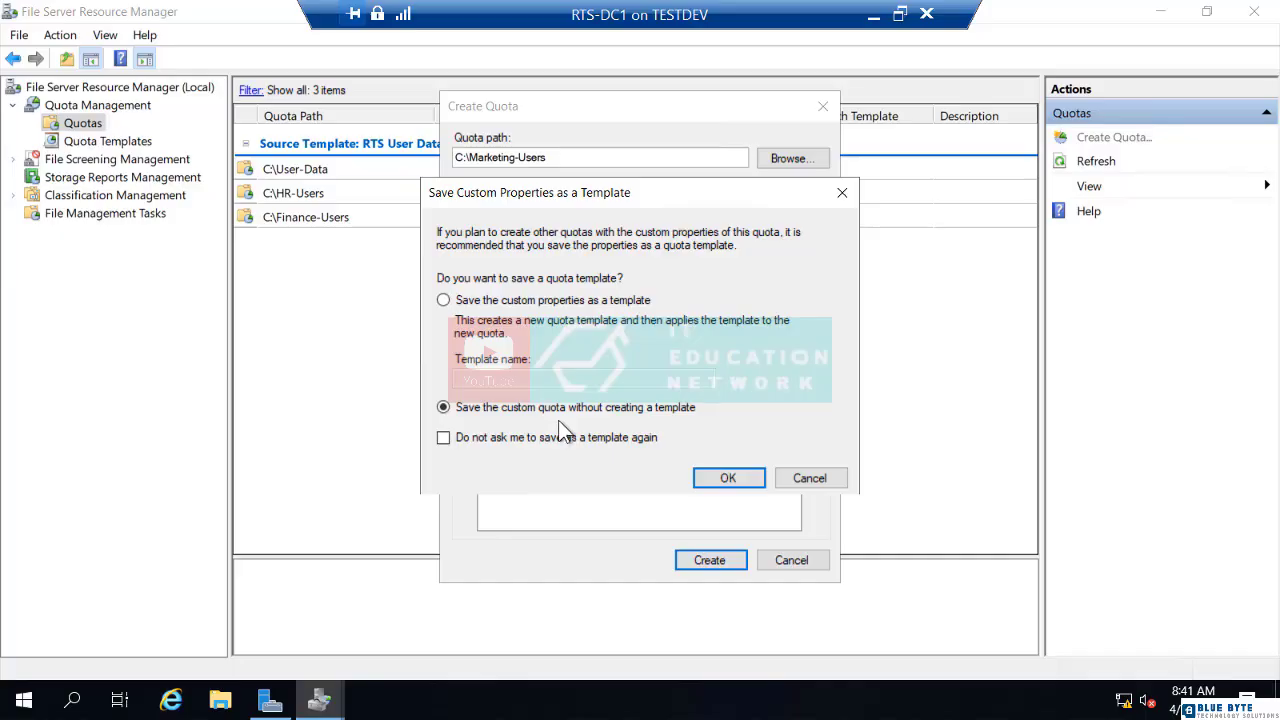
click(713, 476)
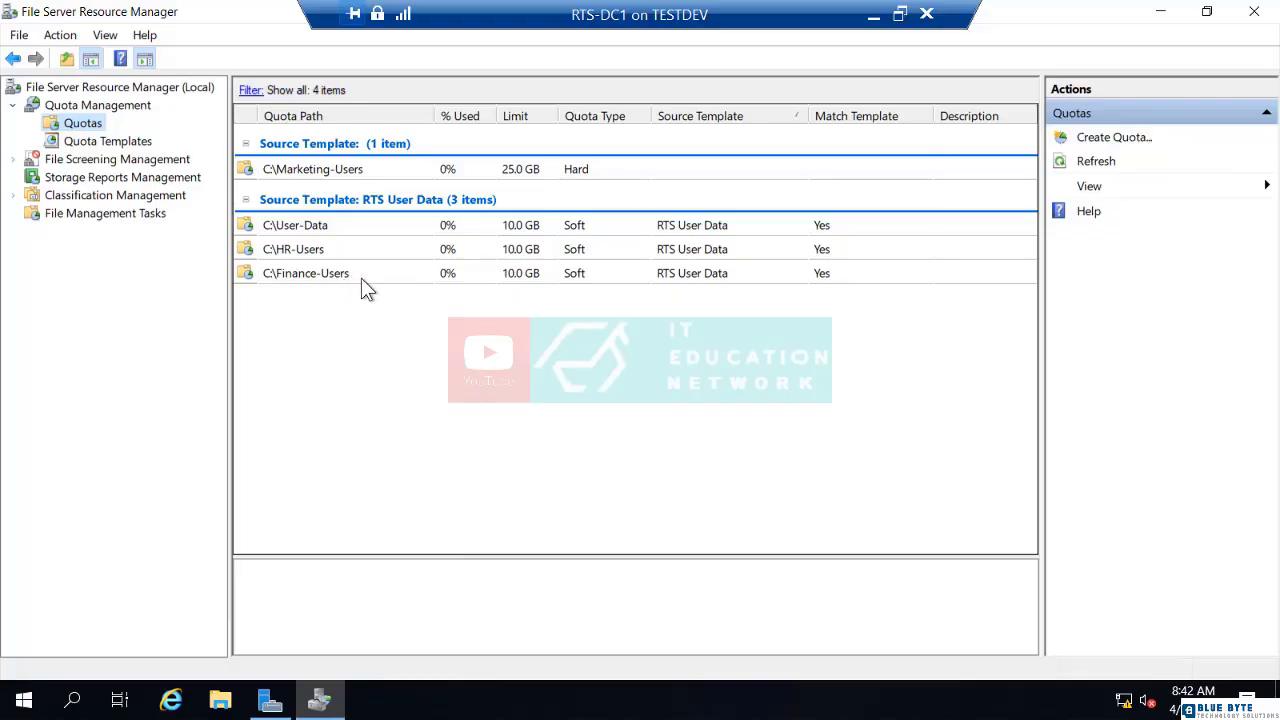
Step: Edit the C:\Finance-Users quota's properties and set its space limit to 20 GB
right_click(404, 284)
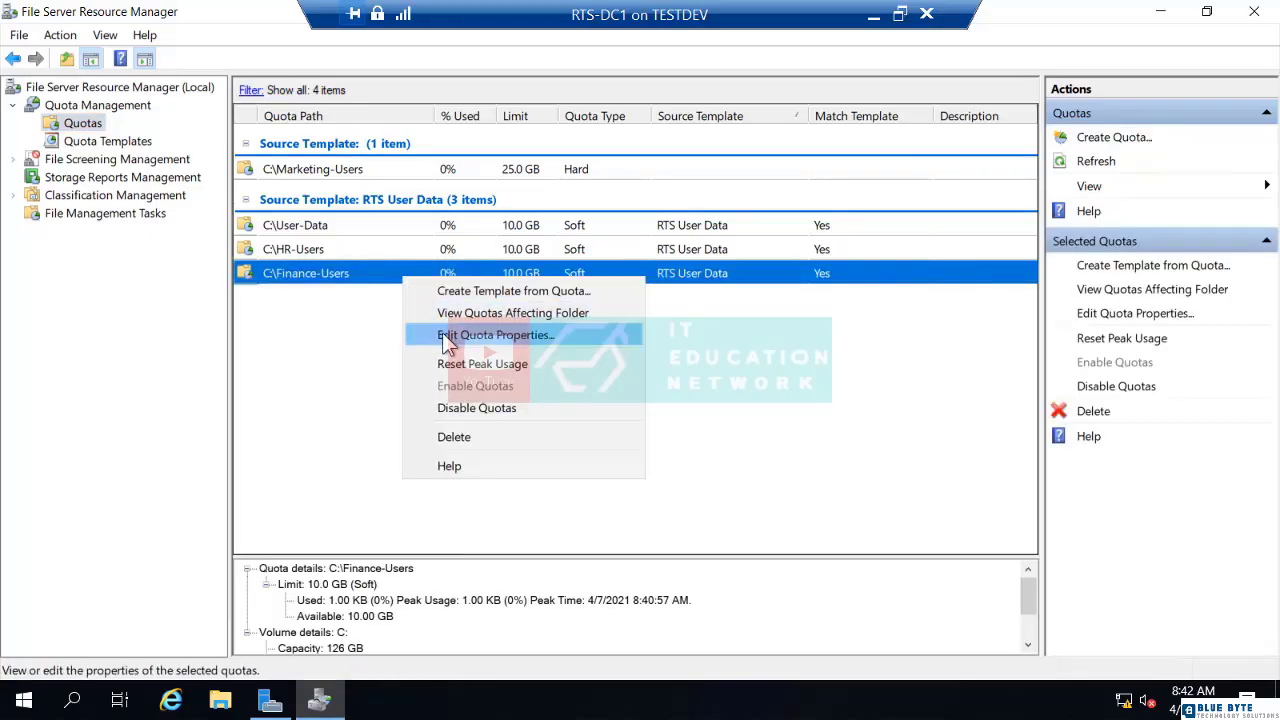
click(447, 339)
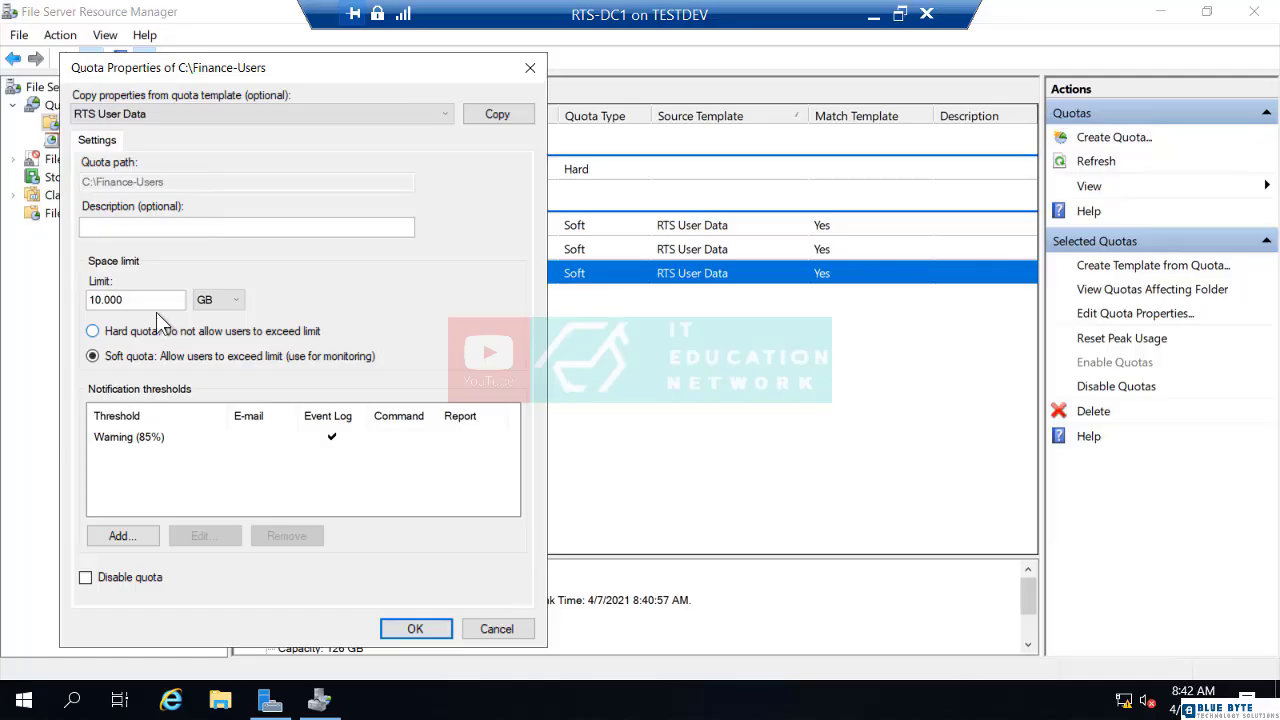
click(98, 300)
key(BackSpace)
text(2)
click(430, 632)
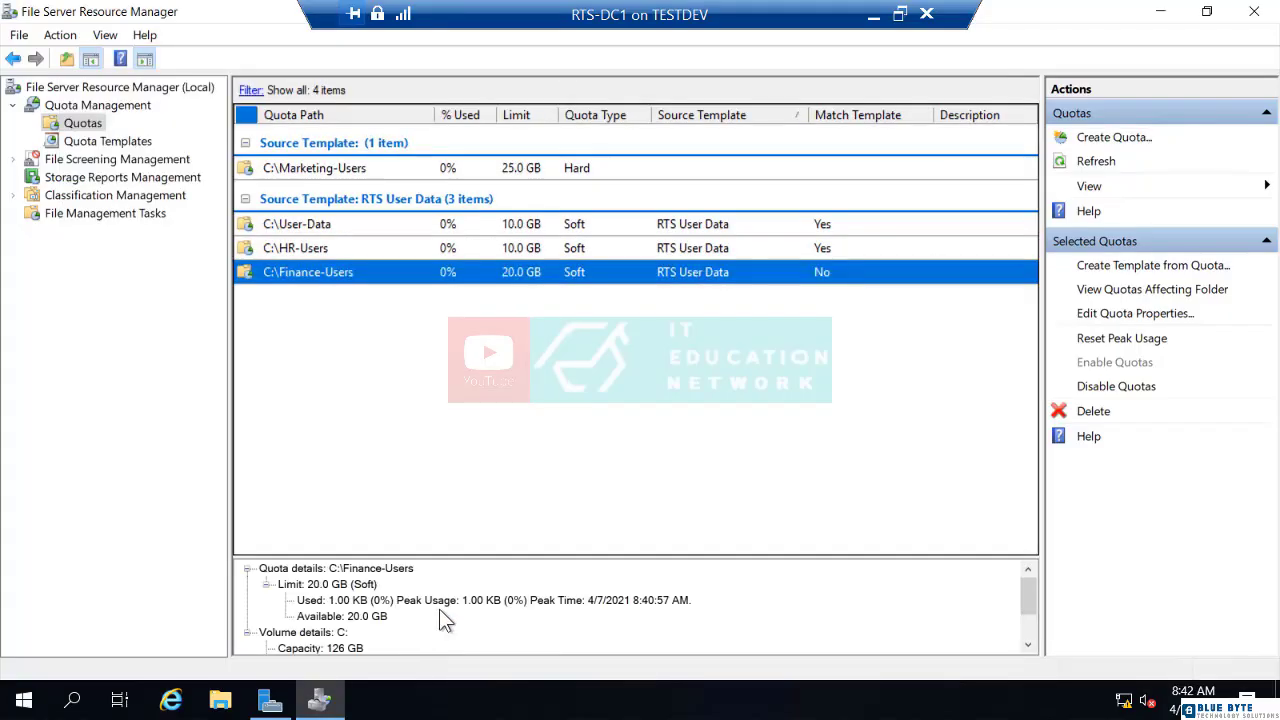
click(457, 349)
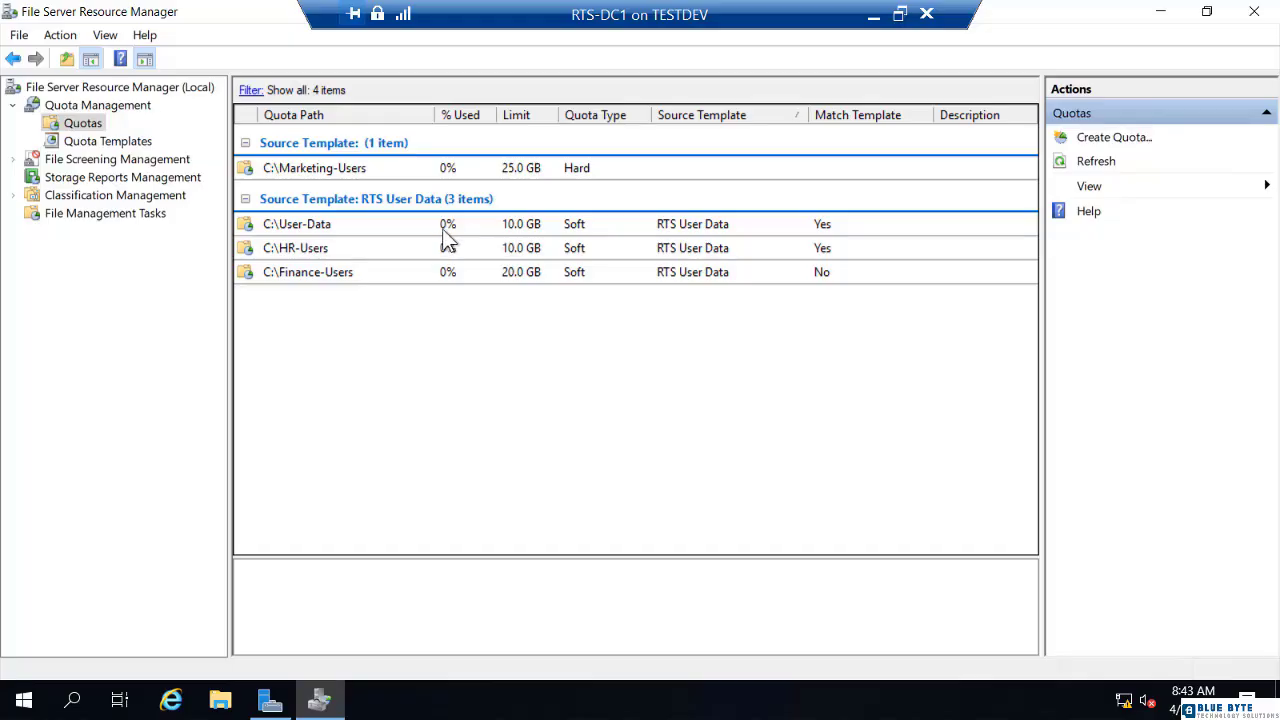
Step: Open the RTS User Data quota template's properties and set its space limit to 50 GB
click(140, 150)
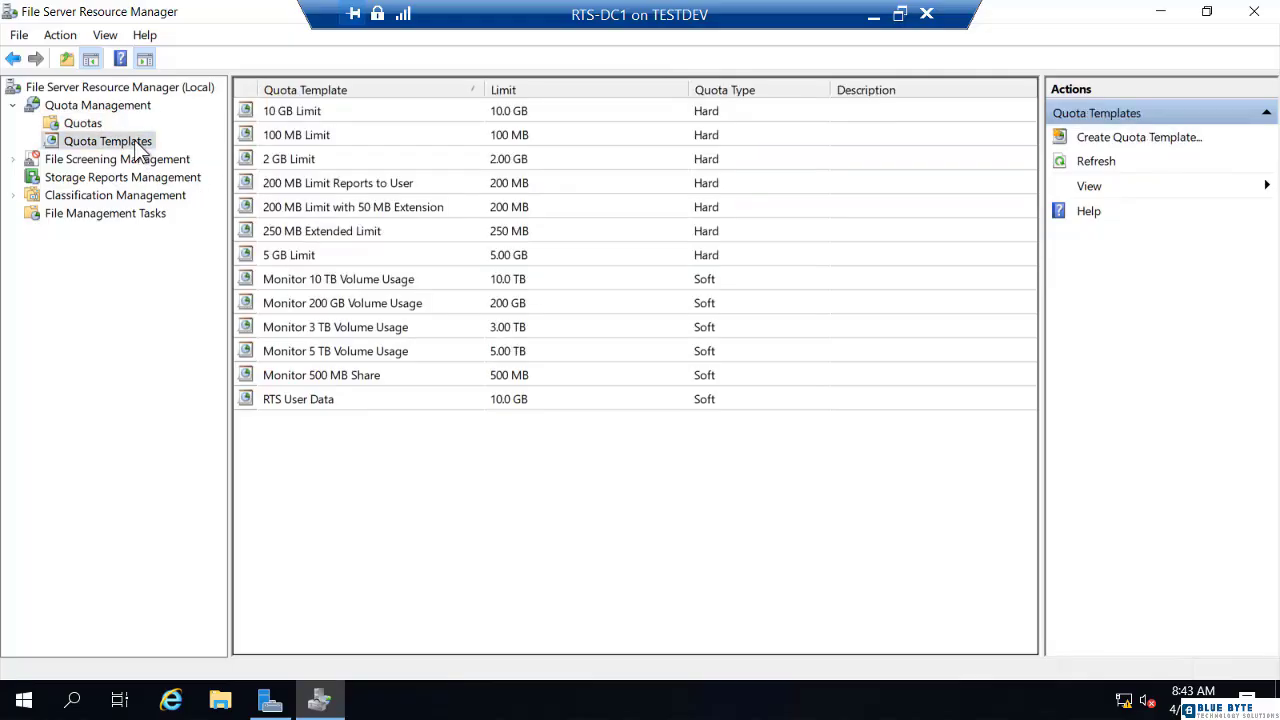
right_click(287, 407)
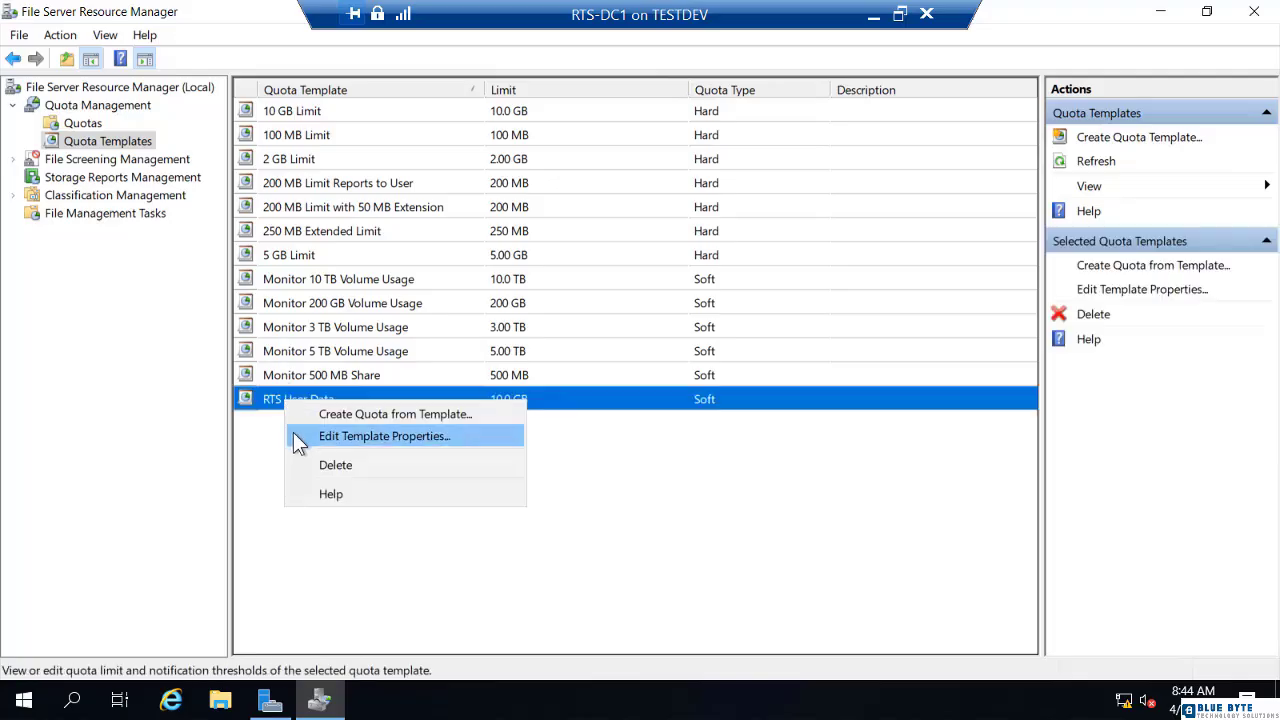
right_click(323, 405)
click(362, 442)
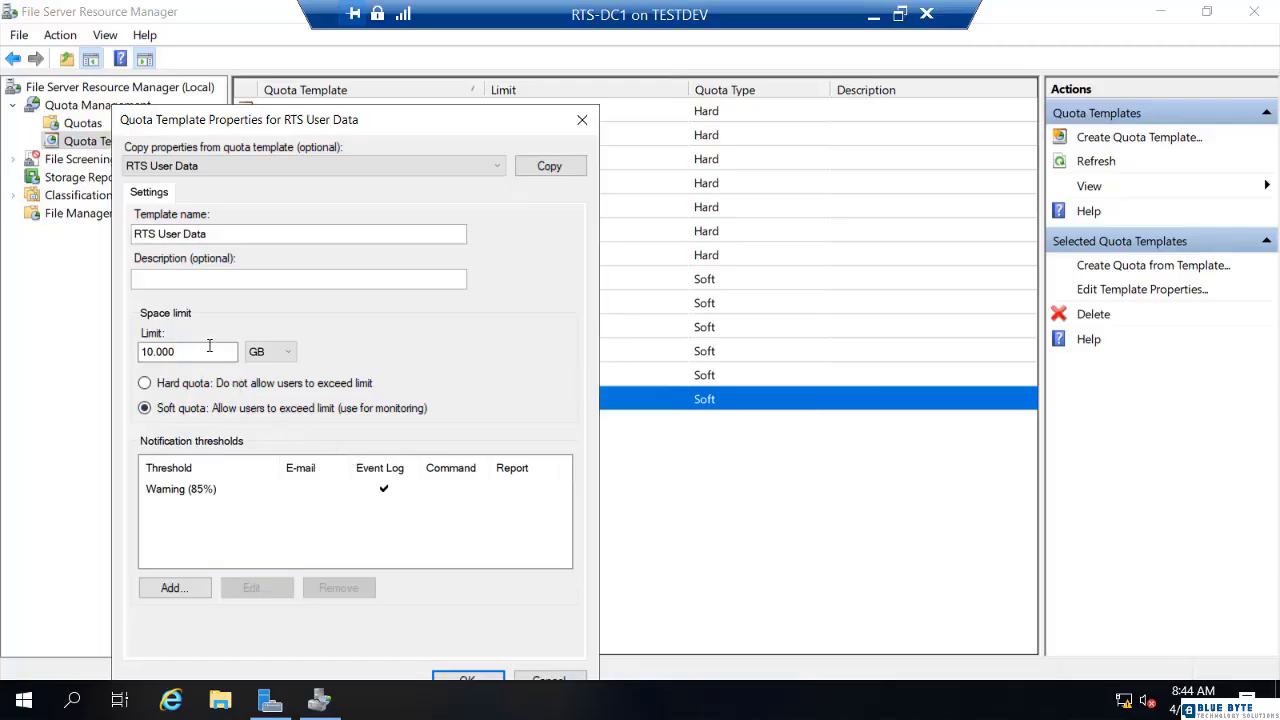
drag(208, 351, 126, 351)
text(50)
drag(362, 117, 372, 92)
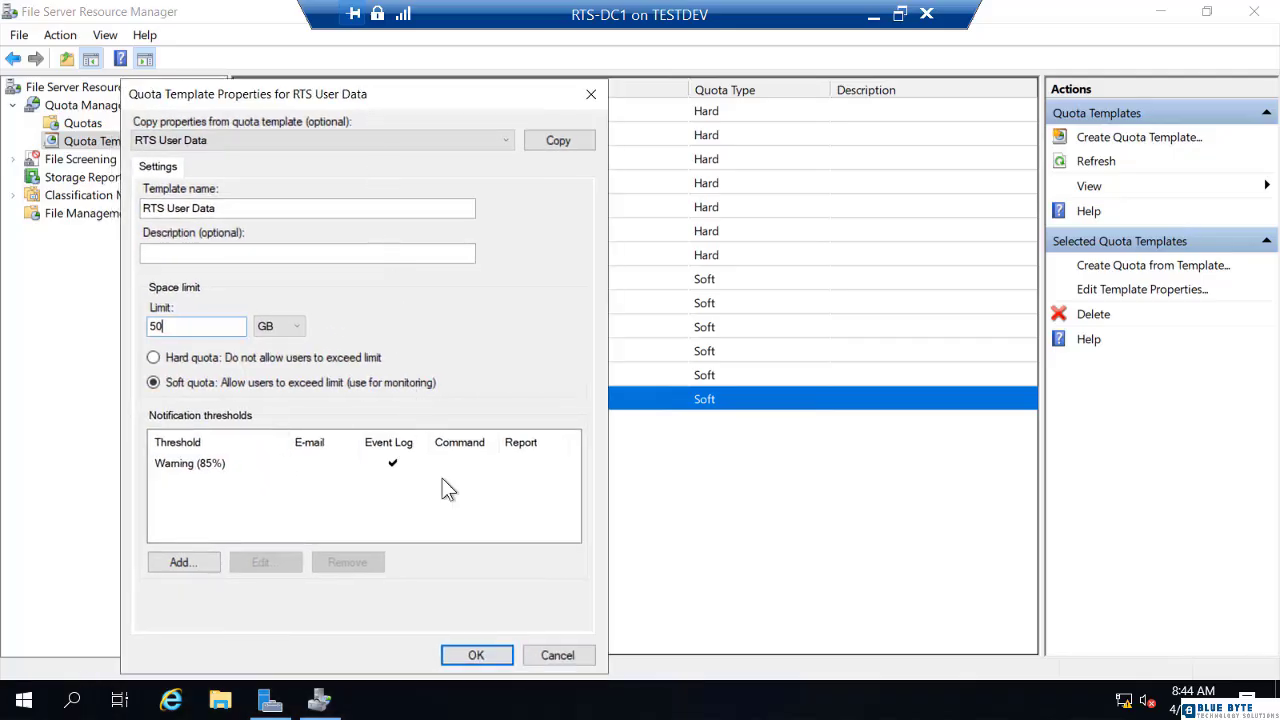
Step: Save the RTS User Data template, applying it only to derived quotas that match the original template, and display the quota list
click(477, 656)
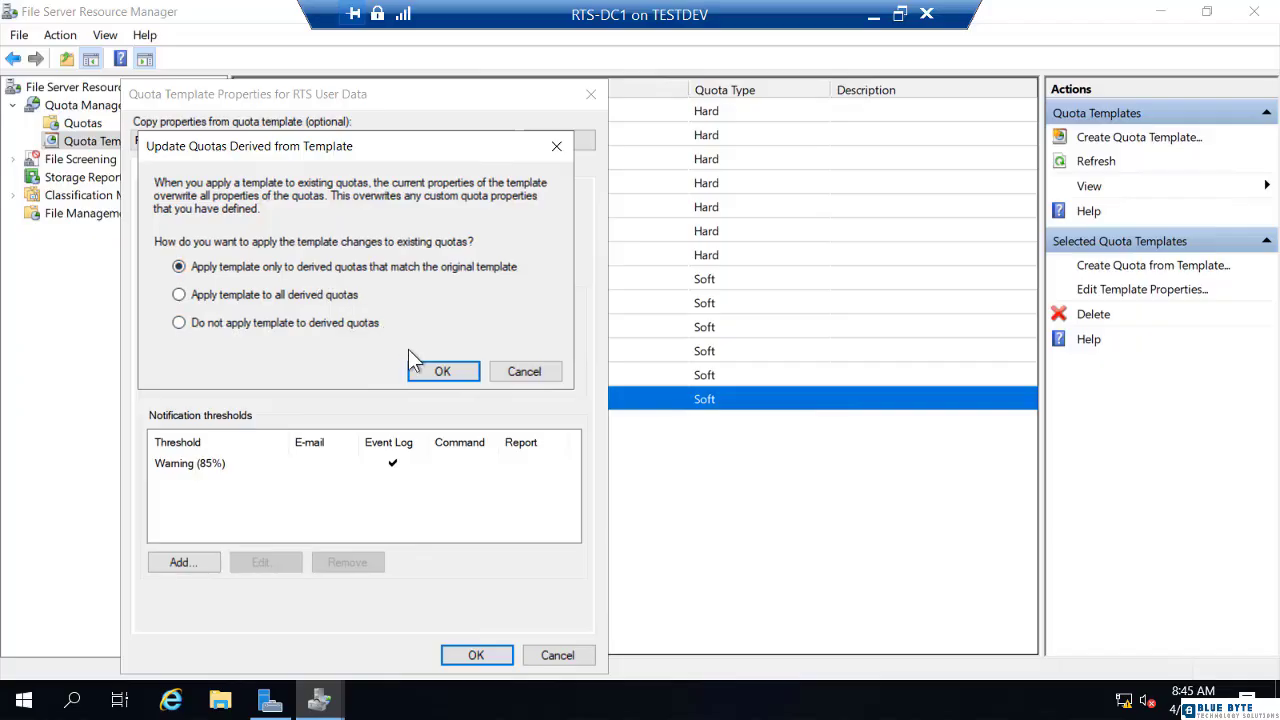
click(443, 371)
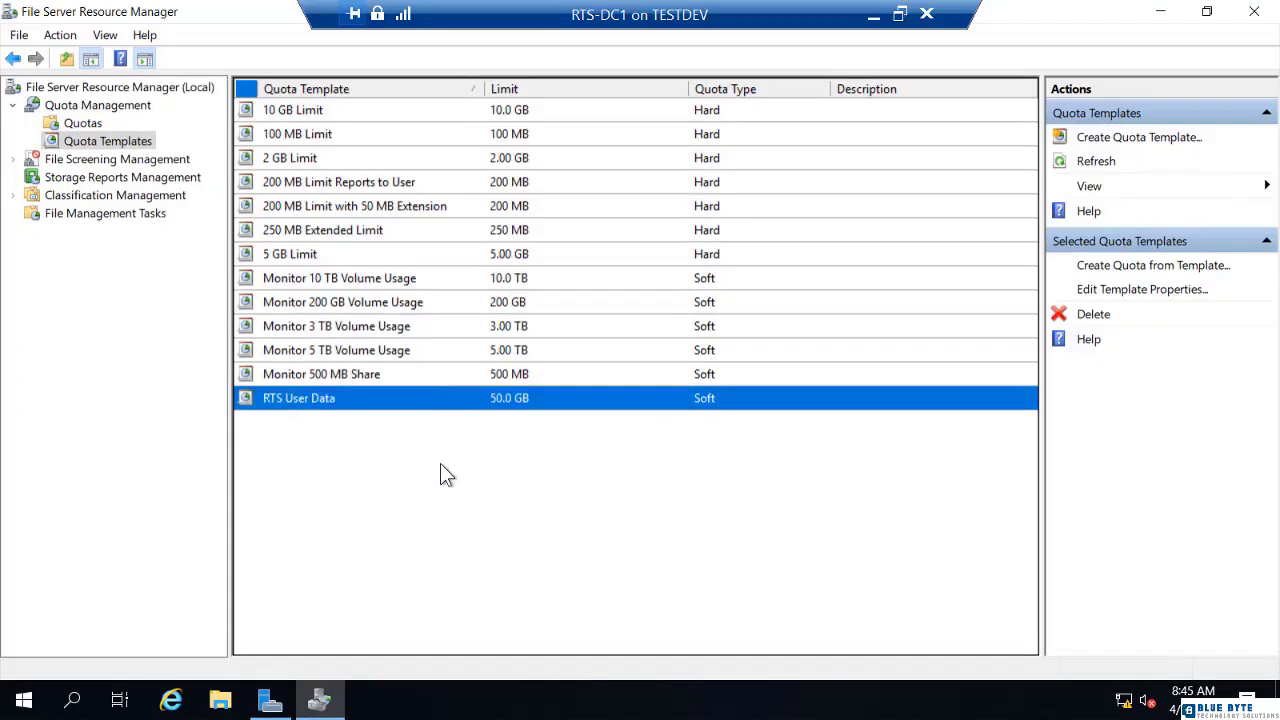
click(84, 127)
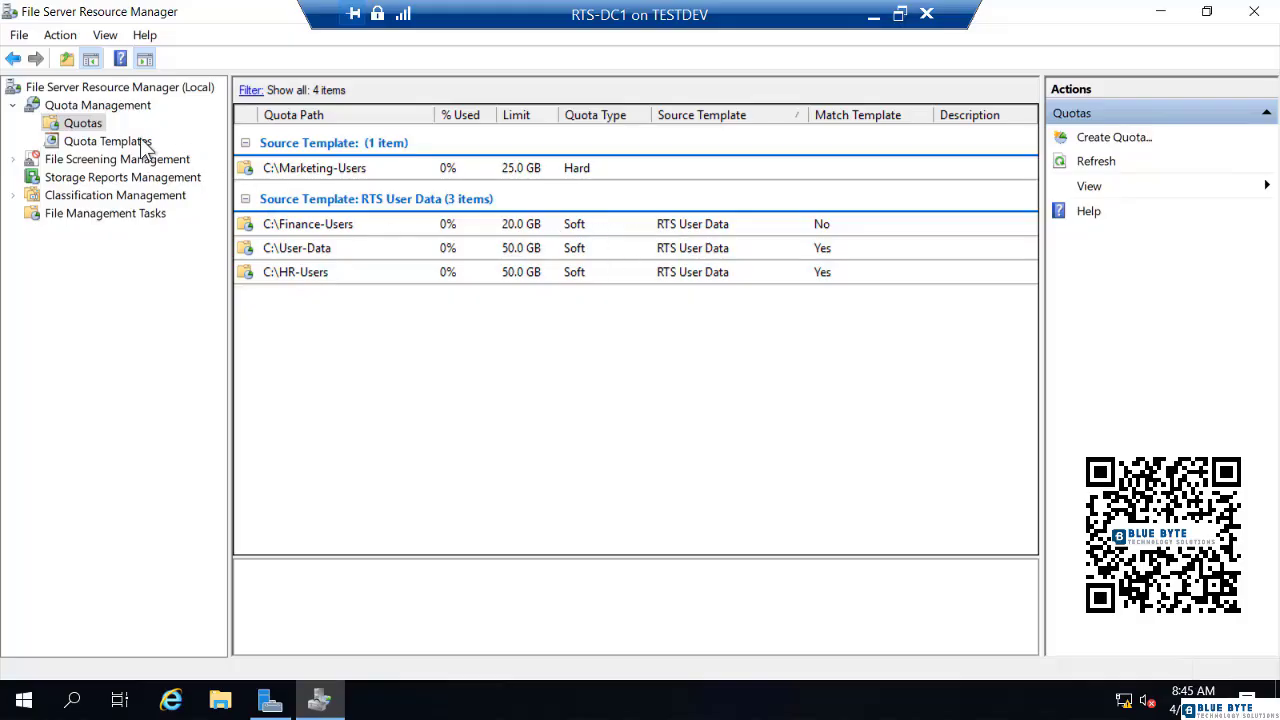
Step: Reopen the RTS User Data template's properties, apply the template to all derived quotas, and return to the quota list
click(108, 142)
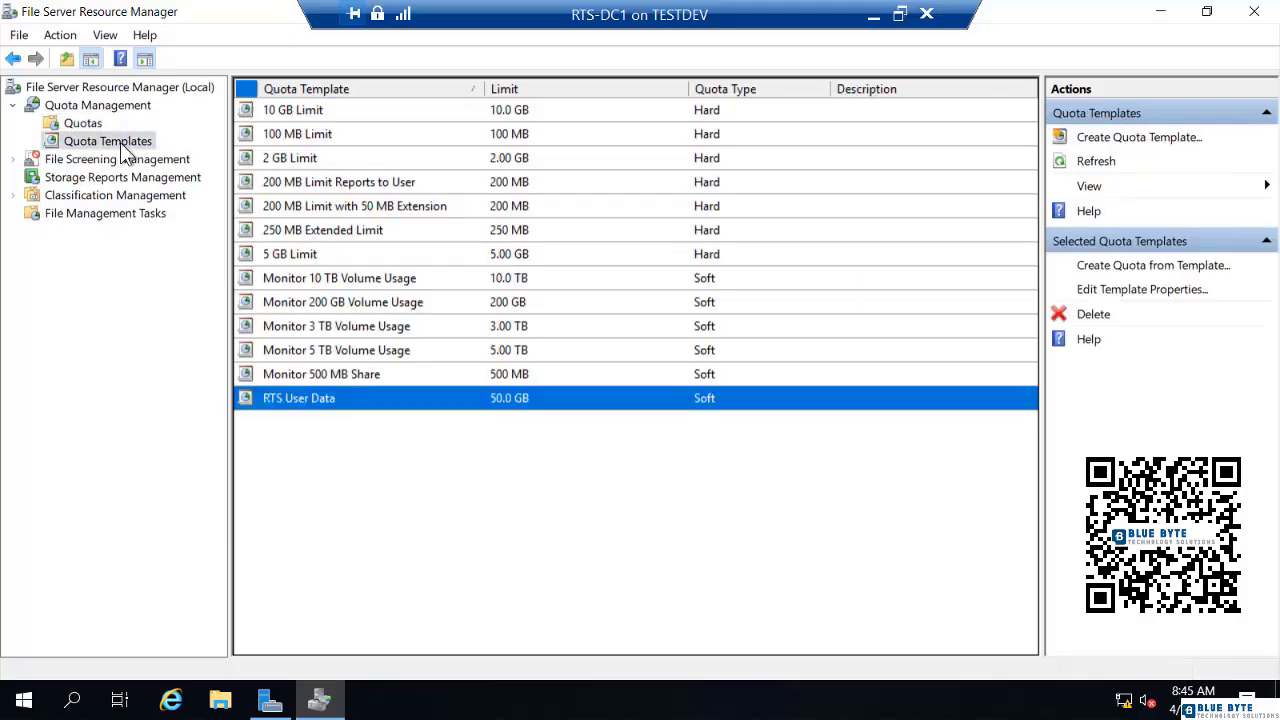
right_click(271, 410)
click(319, 441)
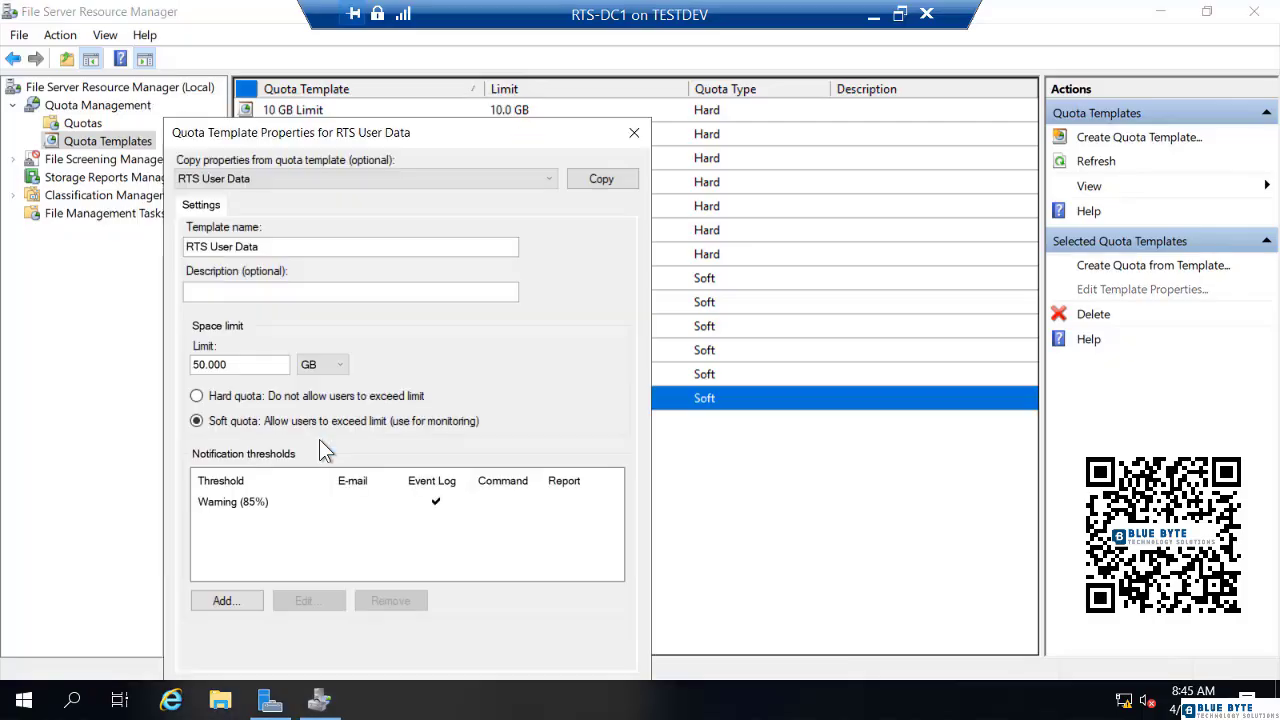
click(247, 366)
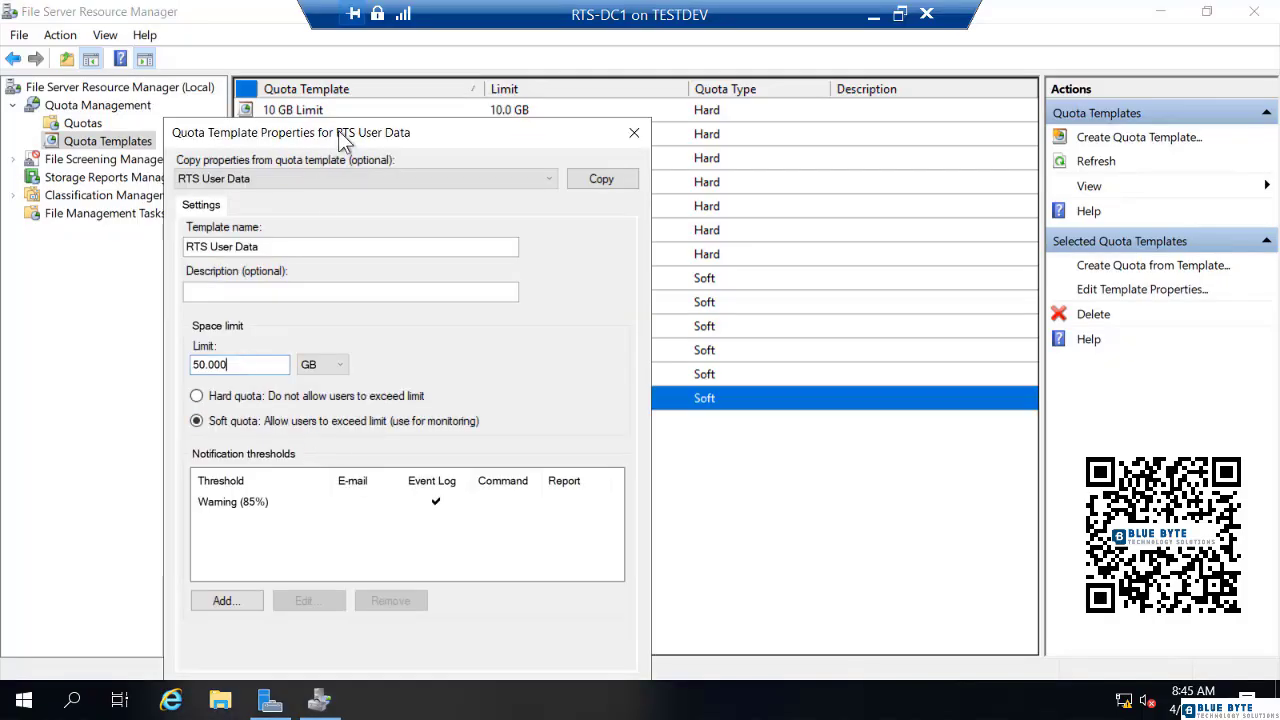
drag(343, 134, 340, 72)
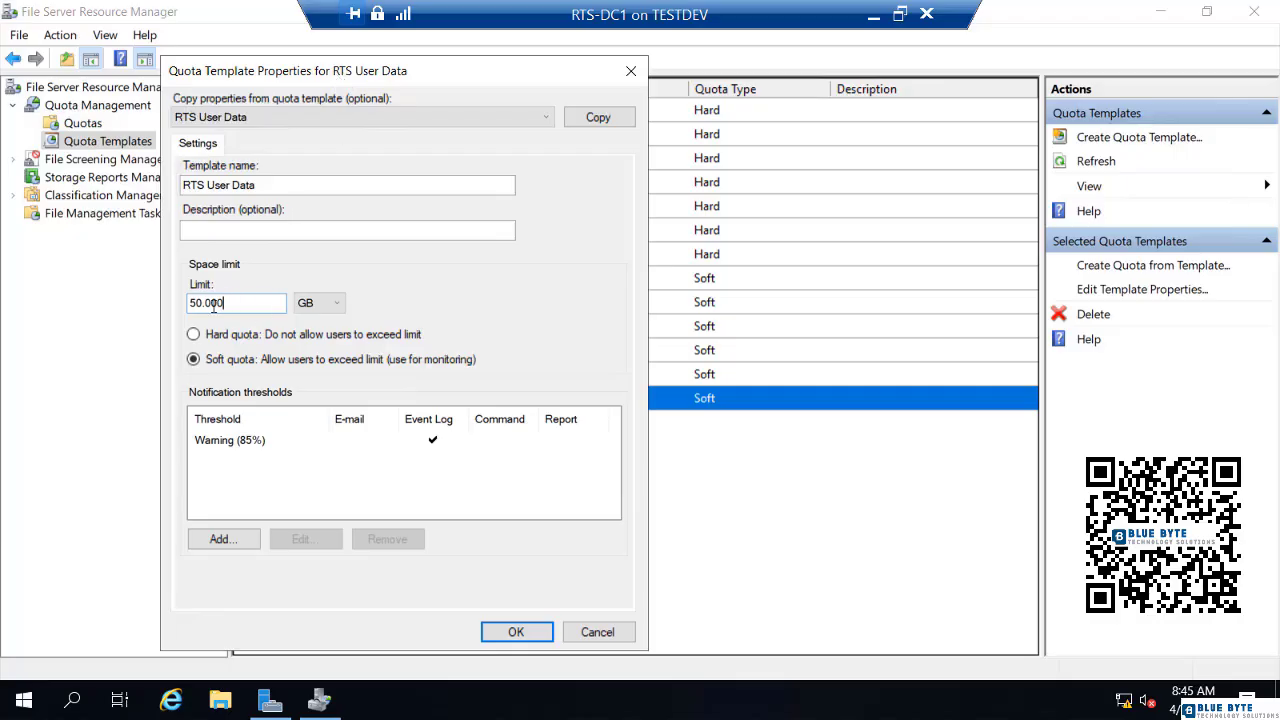
click(512, 631)
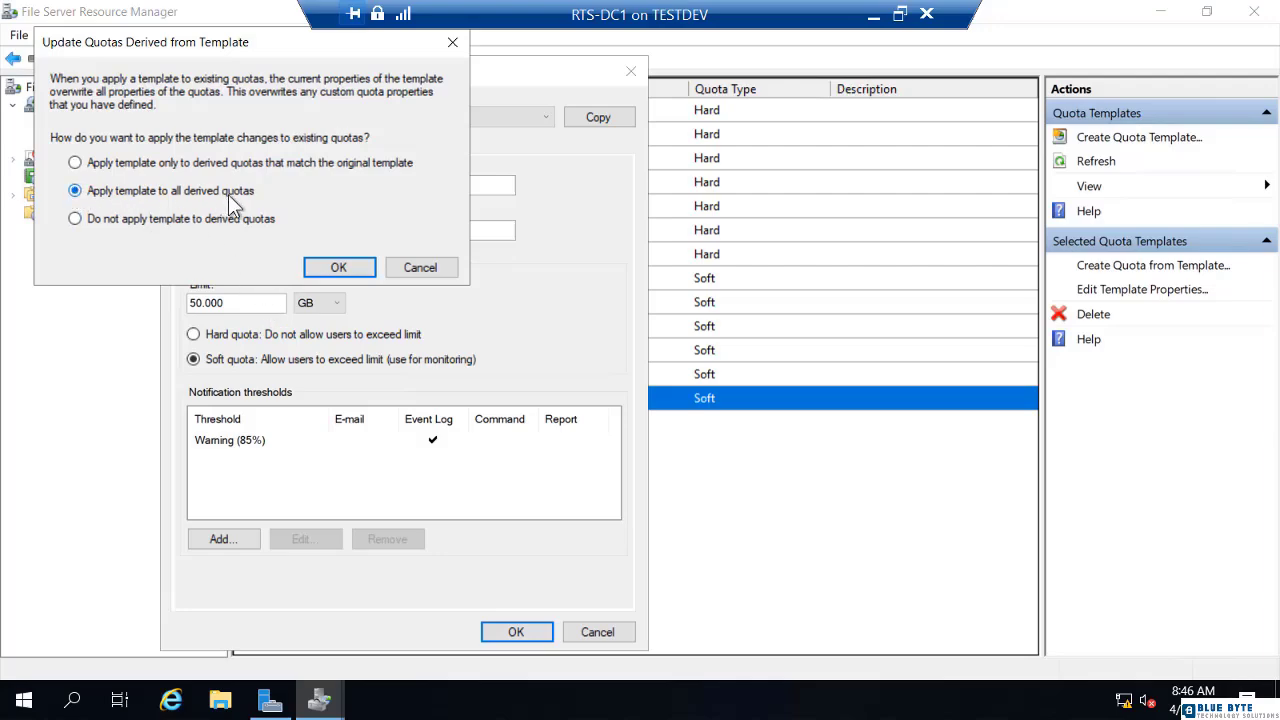
click(344, 270)
click(85, 124)
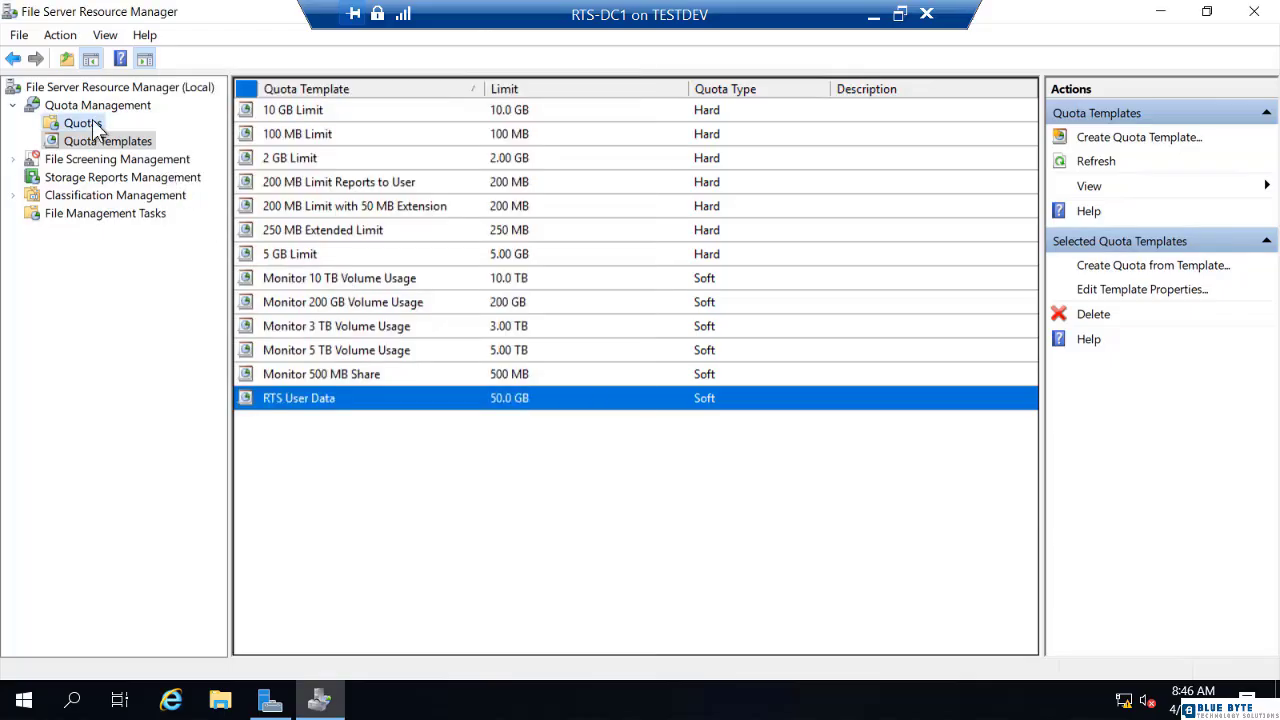